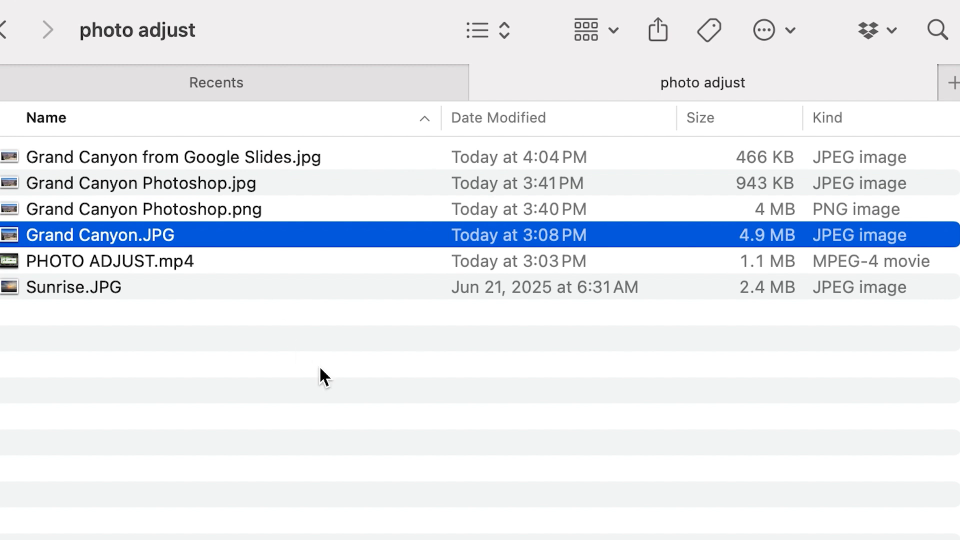
Preview Grand Canyon.JPG, open it in Preview, and show the Adjust Color controls over the middle of the photo.
key(space)
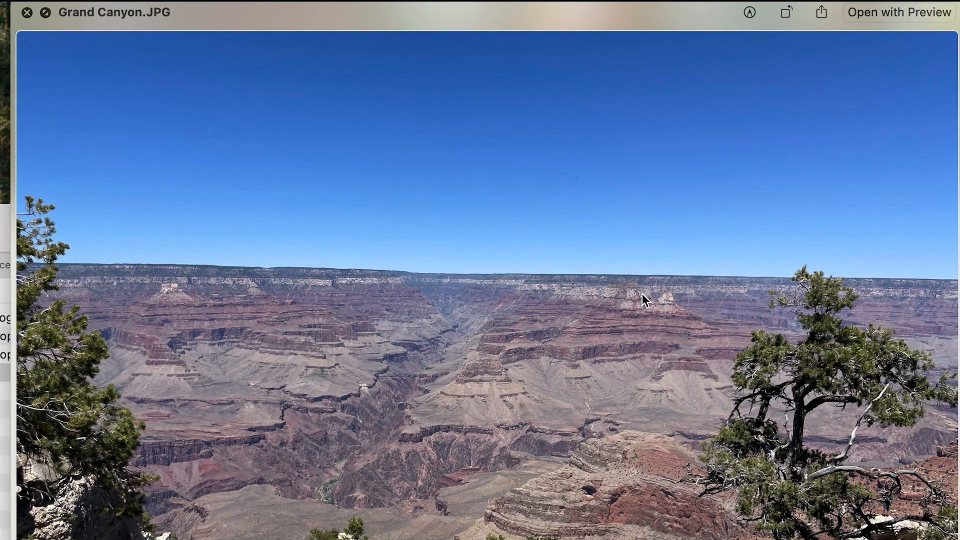
click(886, 17)
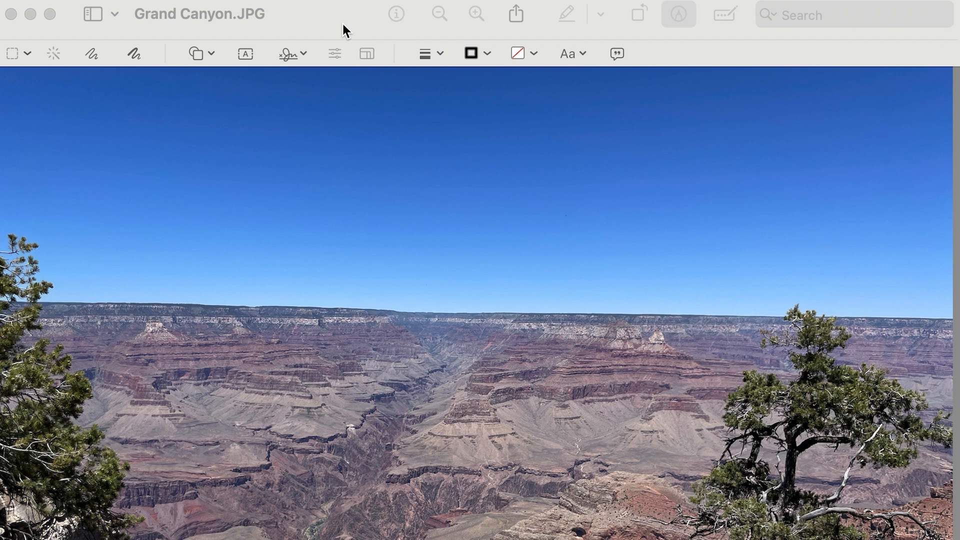
click(337, 53)
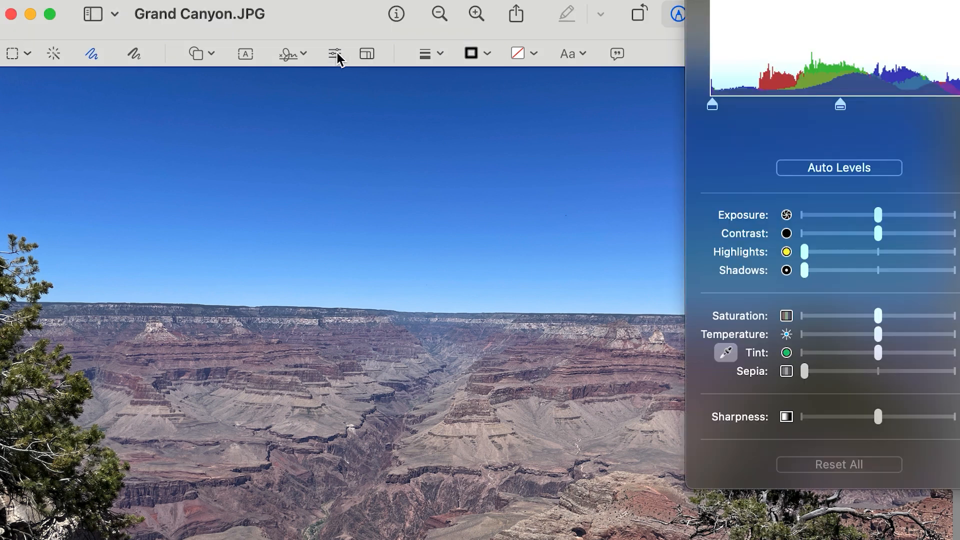
drag(735, 0, 406, 155)
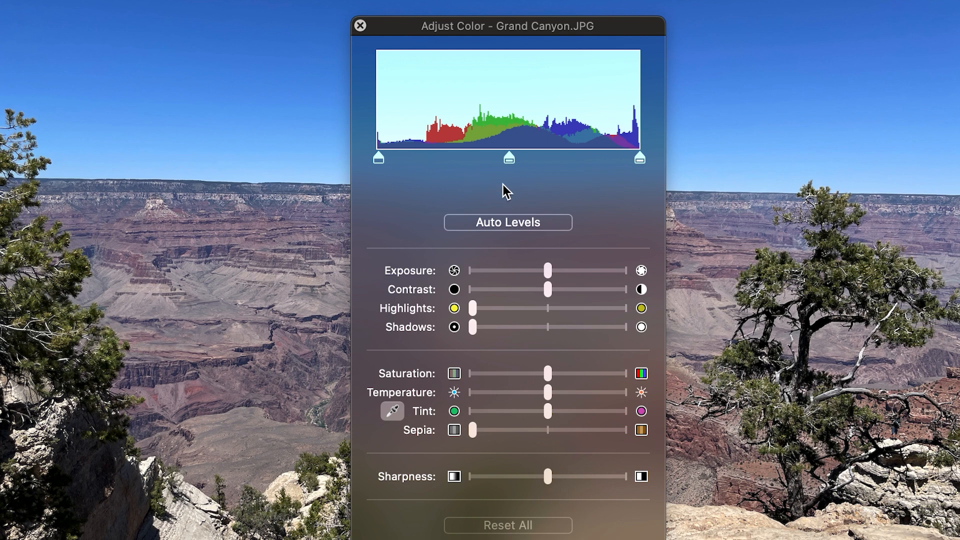
Try Auto Levels on the photo, reset all adjustments, and move the Adjust Color window aside to uncover the canyon.
click(523, 231)
click(523, 231)
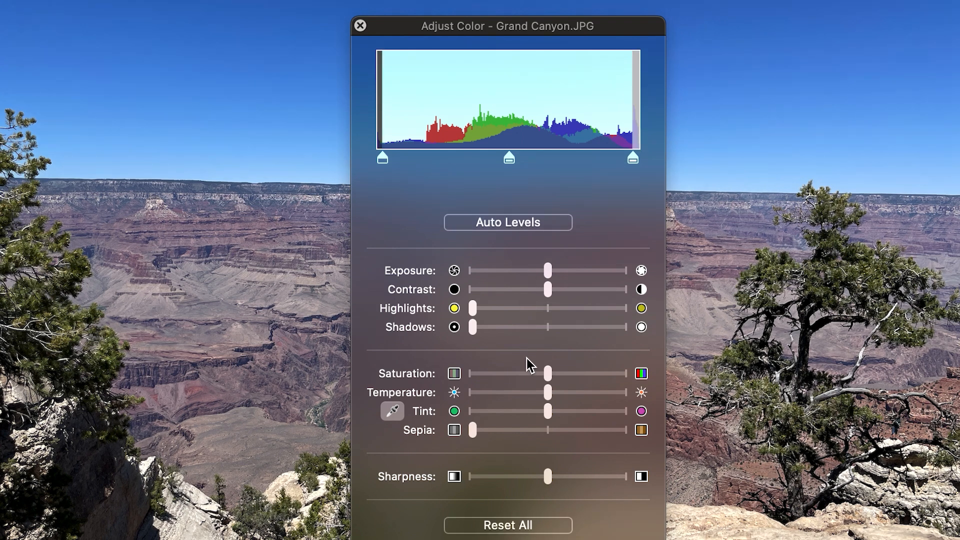
click(535, 523)
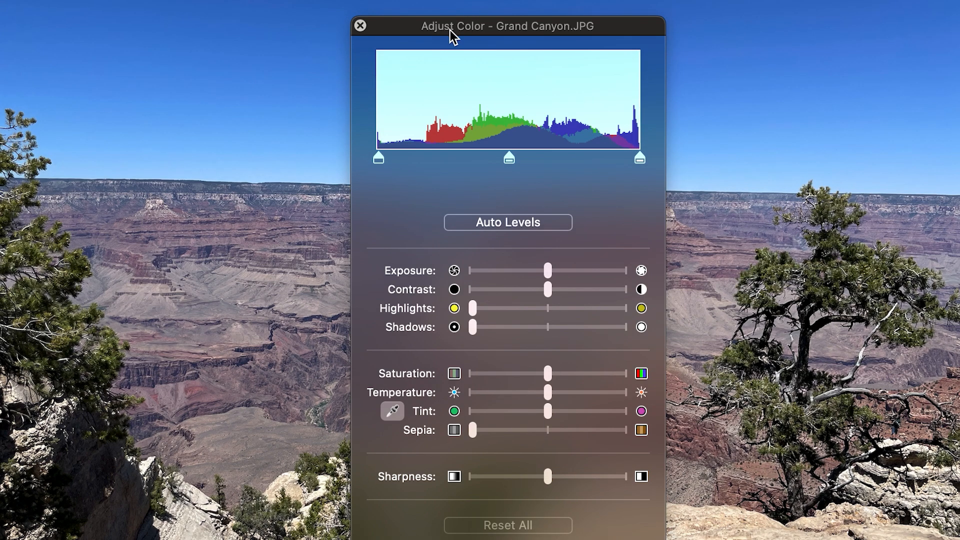
drag(412, 29, 624, 2)
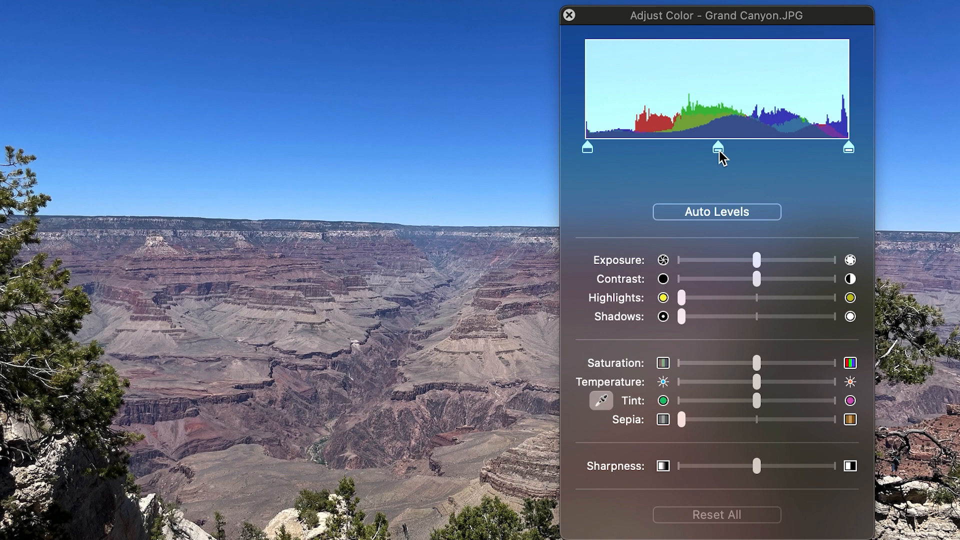
Try darkening the photo's midtones slightly with the histogram's middle marker, and reset all adjustments.
click(719, 151)
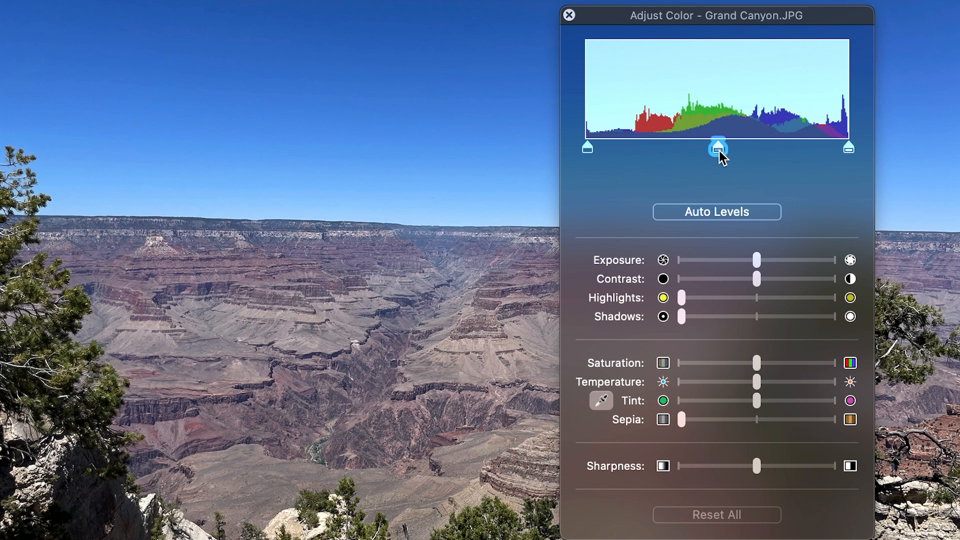
drag(720, 152, 739, 159)
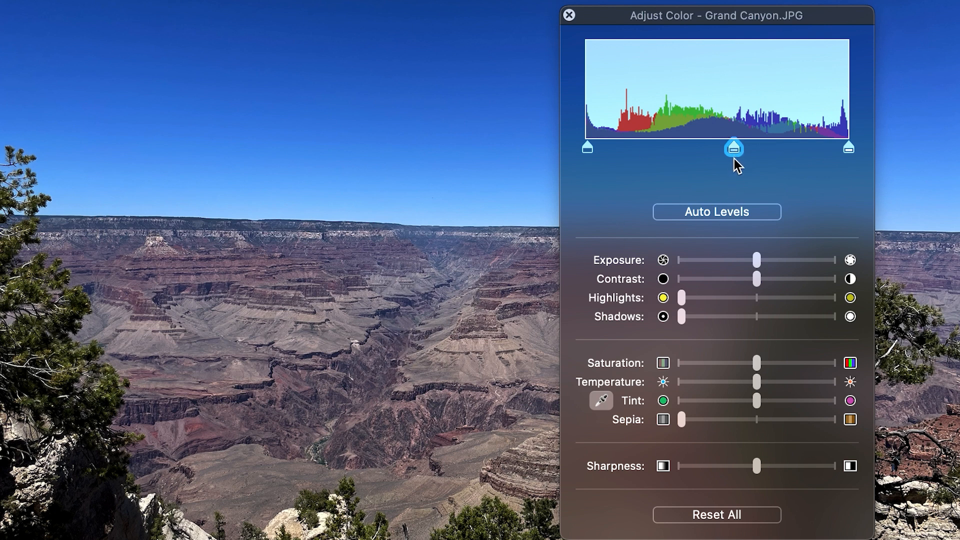
mouse_move(733, 157)
mouse_down()
mouse_move(720, 157)
mouse_move(733, 150)
mouse_move(734, 161)
mouse_up()
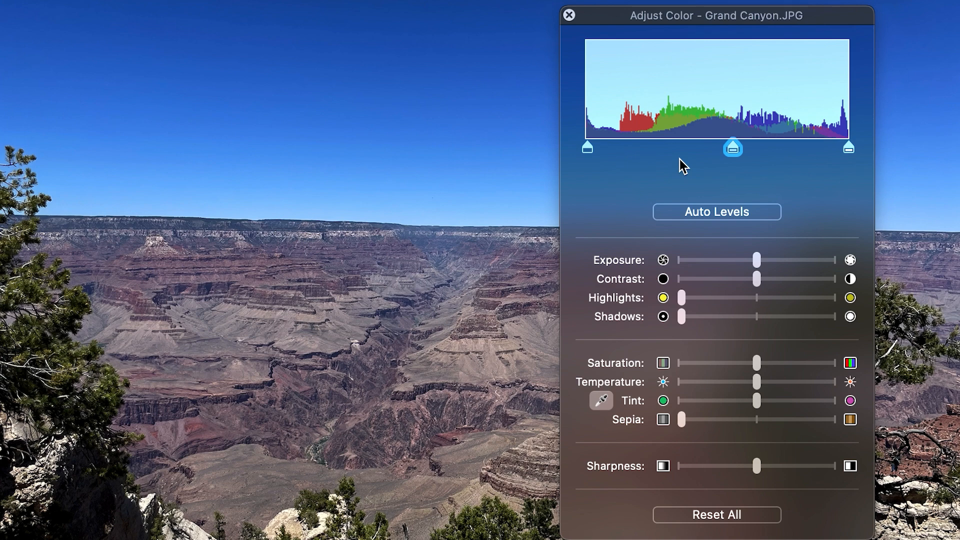
click(767, 520)
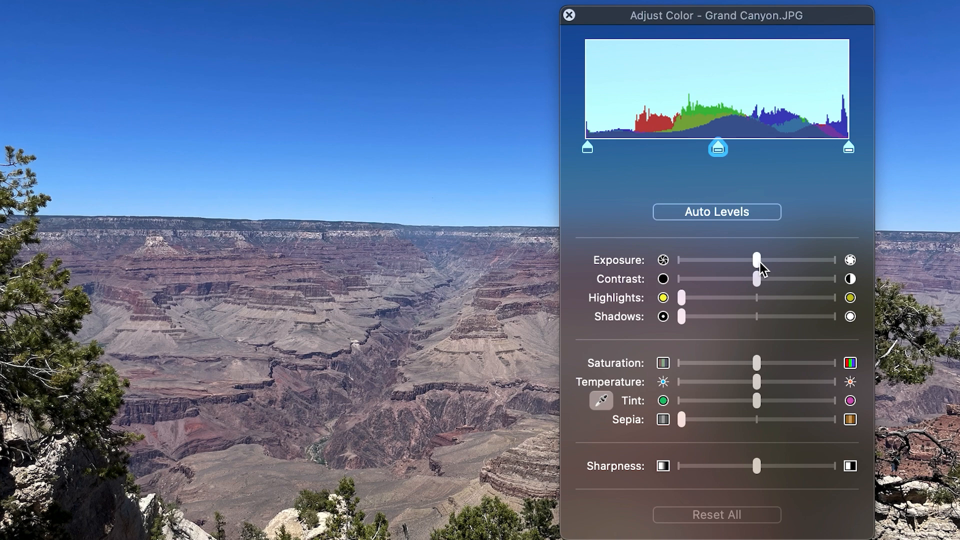
Try lowering the exposure to about halfway below neutral and raising it slightly above neutral, and reset all adjustments.
drag(755, 262, 720, 266)
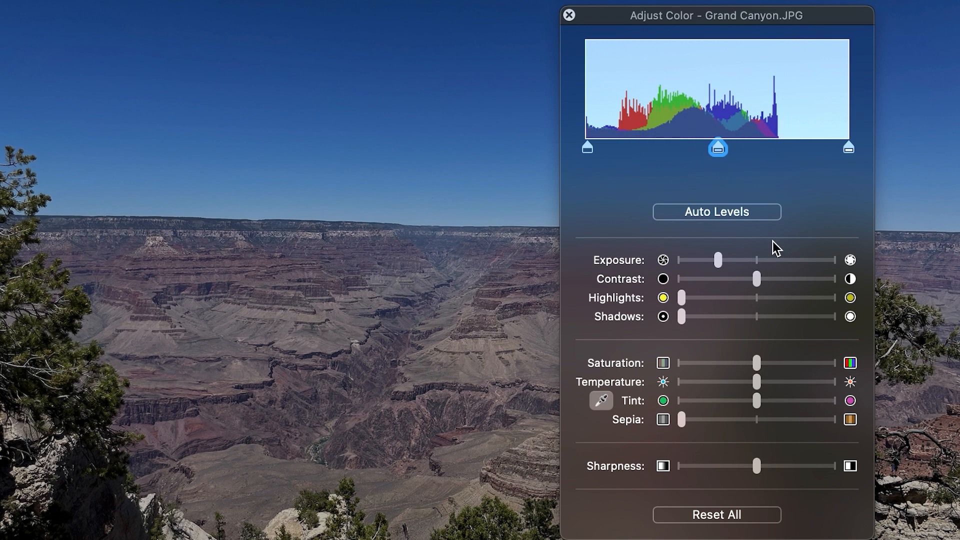
drag(720, 261, 768, 264)
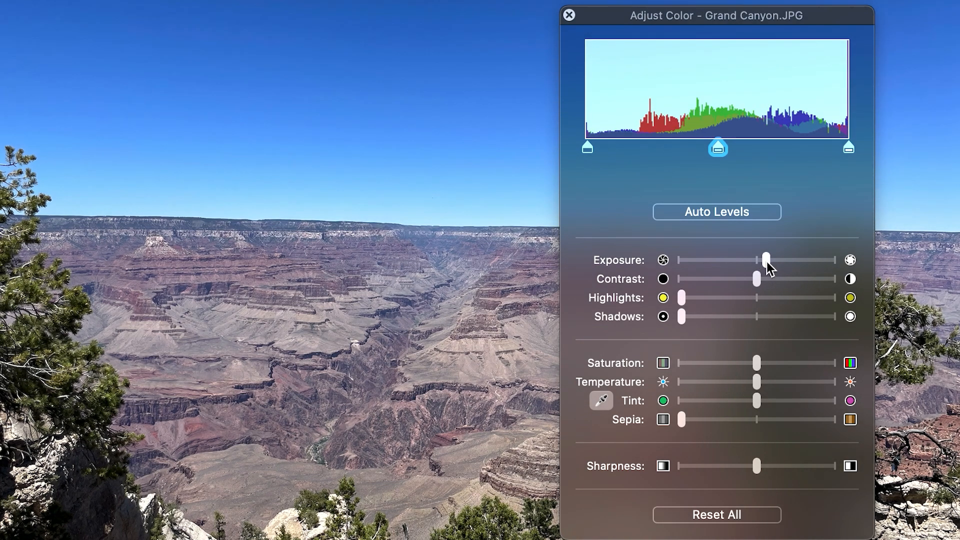
click(713, 515)
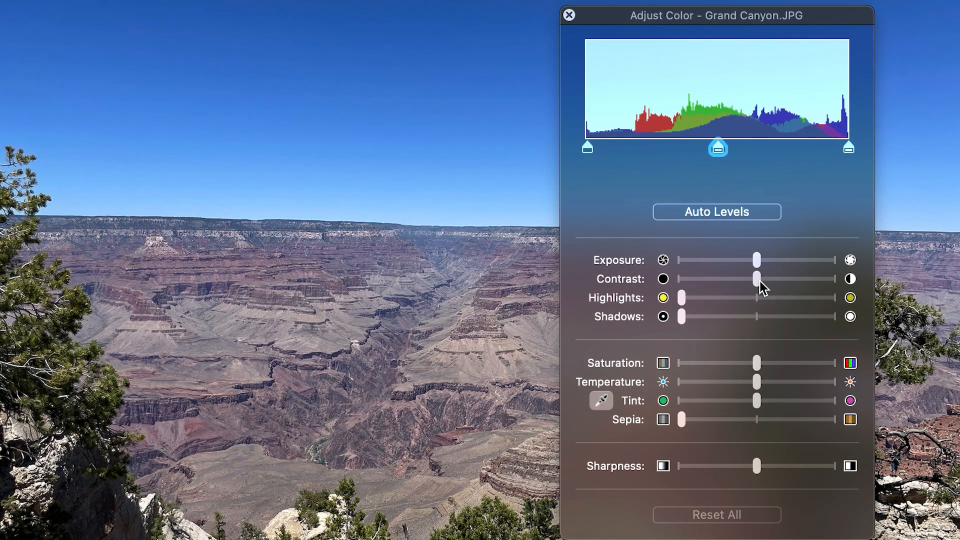
Try the contrast noticeably above and below neutral, and reset all adjustments.
drag(758, 283, 787, 283)
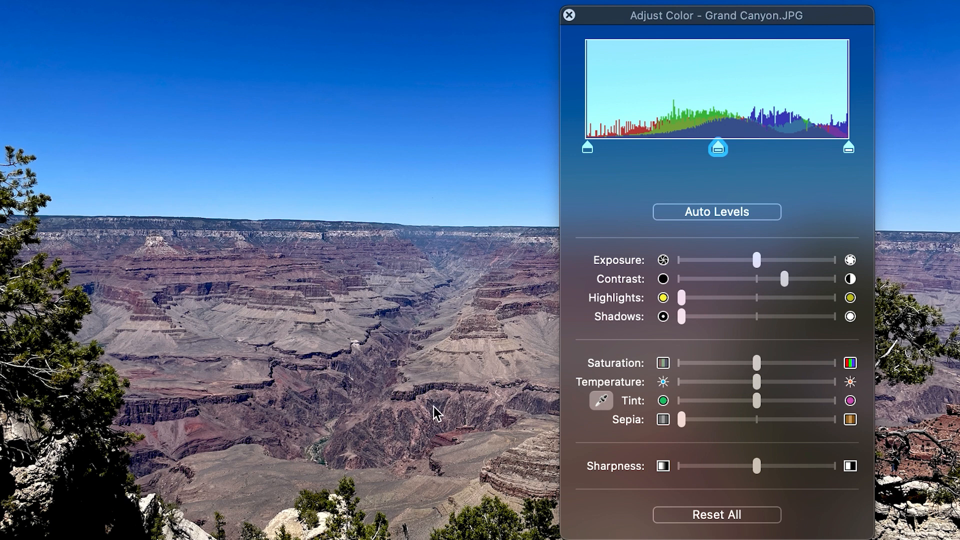
drag(786, 281, 731, 287)
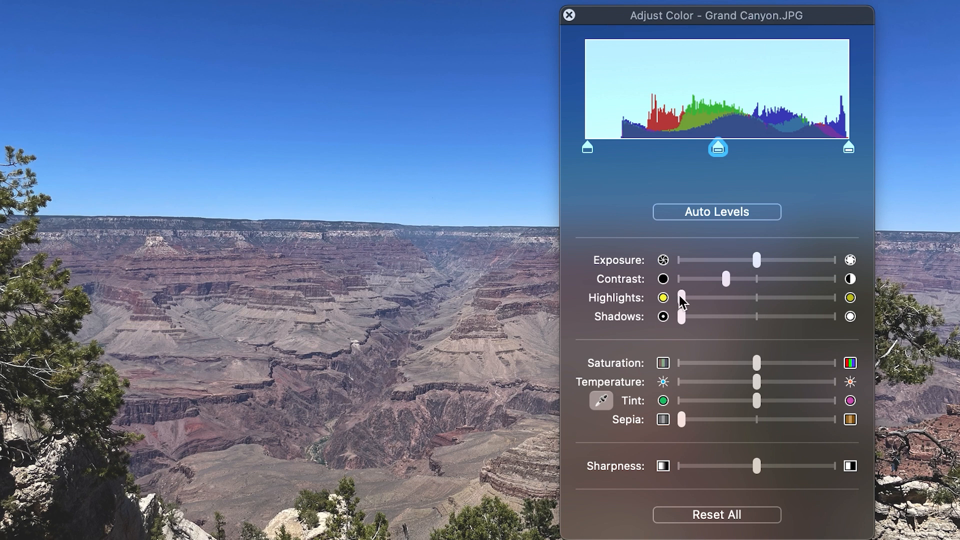
click(717, 515)
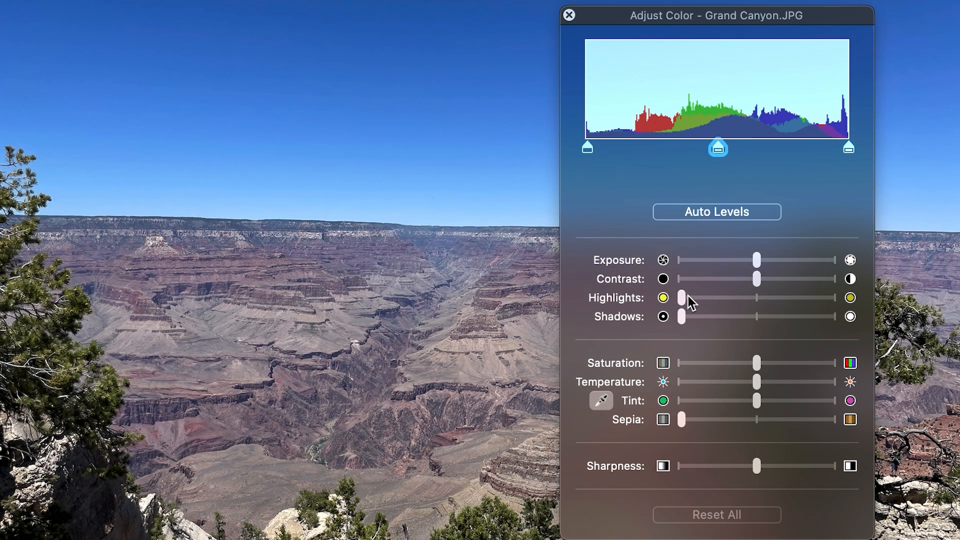
Try a slight highlights adjustment and a shadows adjustment separately, resetting all adjustments after each one.
mouse_move(682, 299)
mouse_down()
mouse_move(799, 321)
mouse_move(718, 330)
mouse_move(802, 326)
mouse_move(662, 328)
mouse_move(724, 330)
mouse_move(771, 310)
mouse_move(643, 330)
mouse_move(757, 317)
mouse_move(714, 328)
mouse_move(675, 283)
mouse_move(724, 281)
mouse_move(688, 294)
mouse_move(748, 285)
mouse_move(681, 302)
mouse_up()
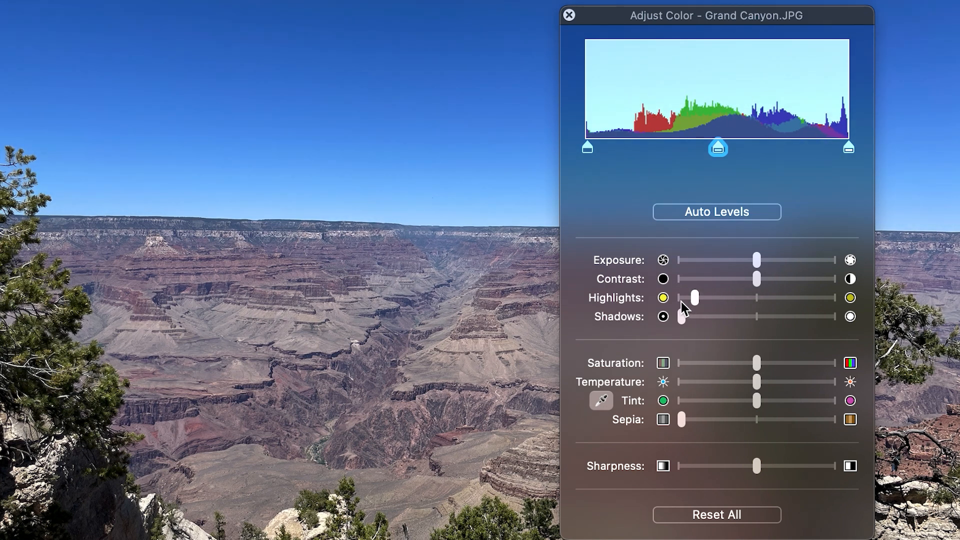
click(751, 515)
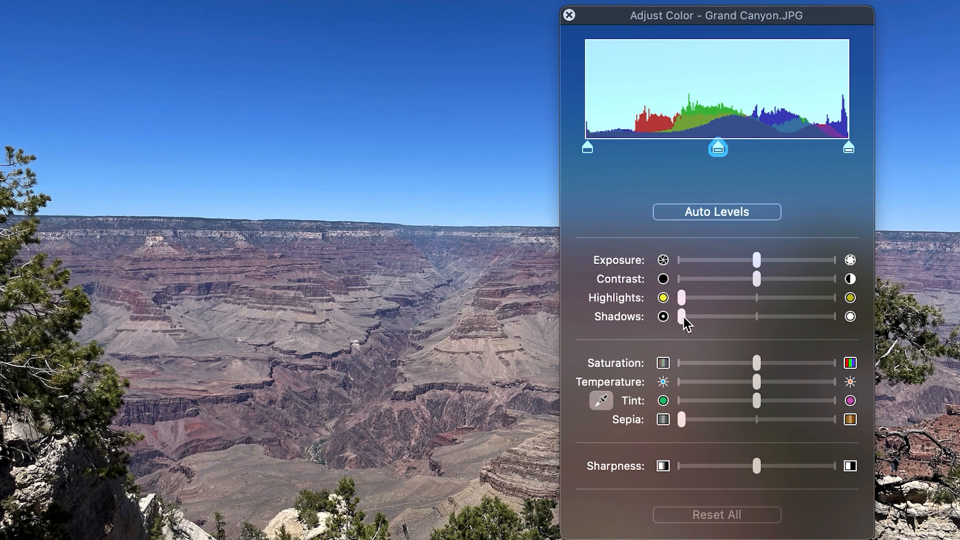
drag(686, 324, 738, 319)
drag(706, 322, 690, 345)
click(712, 515)
Try combining a moderately lower exposure with slight highlights and shadows adjustments, and reset all adjustments.
drag(754, 263, 733, 262)
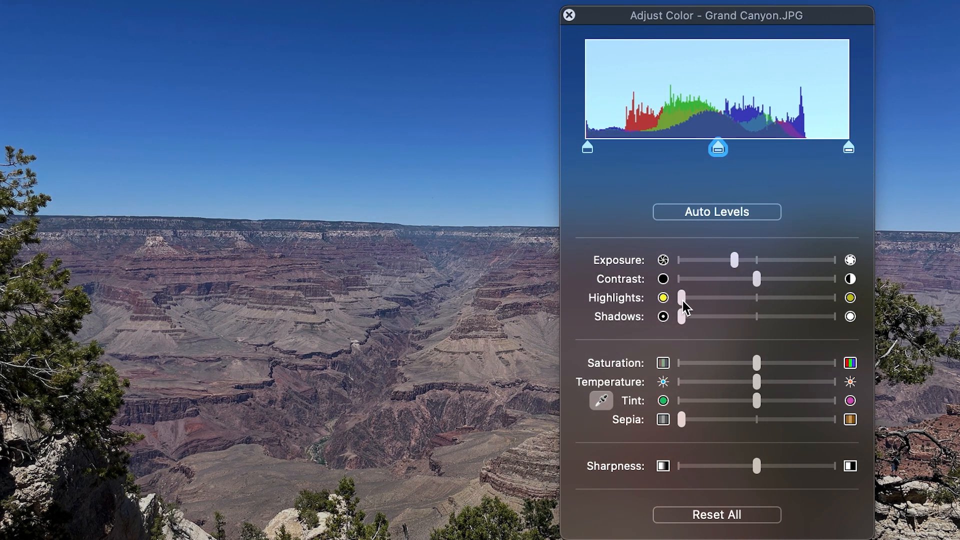
mouse_move(683, 303)
mouse_down()
mouse_move(723, 307)
mouse_move(693, 308)
mouse_move(714, 318)
mouse_move(699, 313)
mouse_up()
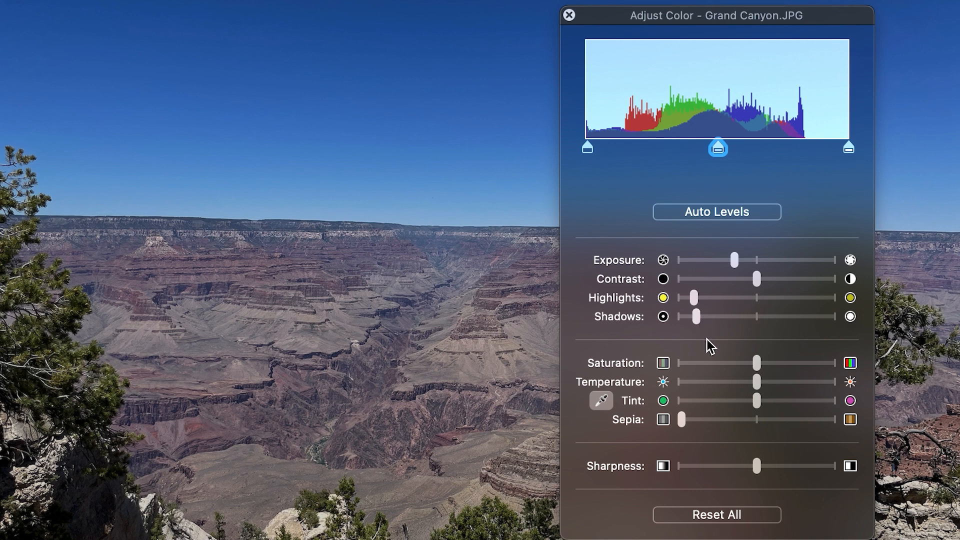
click(747, 514)
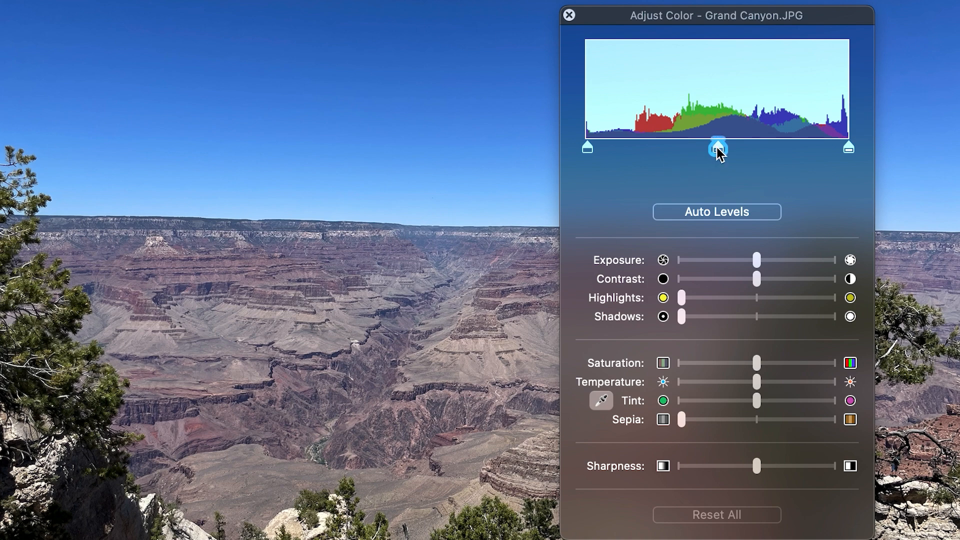
Try darker midtones together with a slightly lowered white point in the histogram, and reset all adjustments.
mouse_move(718, 150)
mouse_down()
mouse_move(702, 146)
mouse_move(734, 153)
mouse_up()
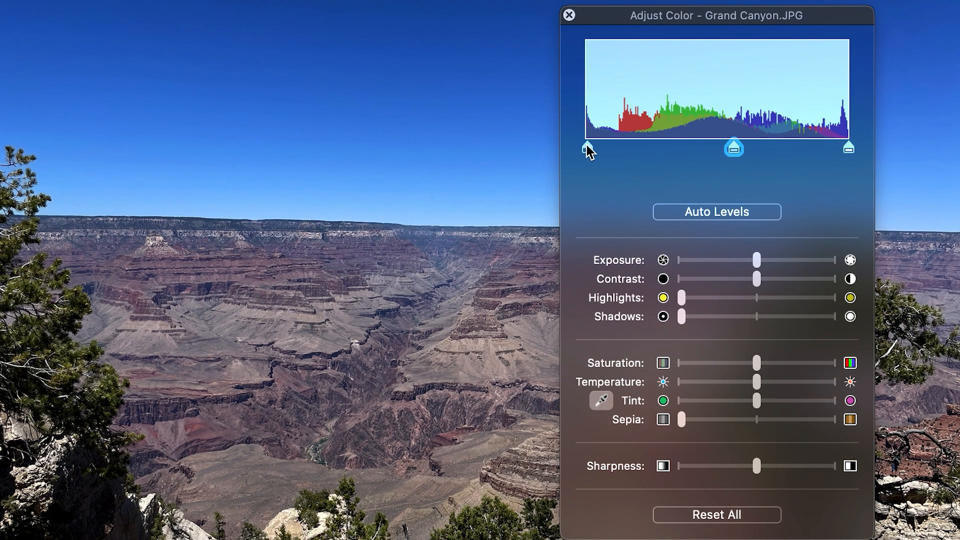
mouse_move(854, 153)
mouse_down()
mouse_move(817, 150)
mouse_move(872, 152)
mouse_move(837, 150)
mouse_up()
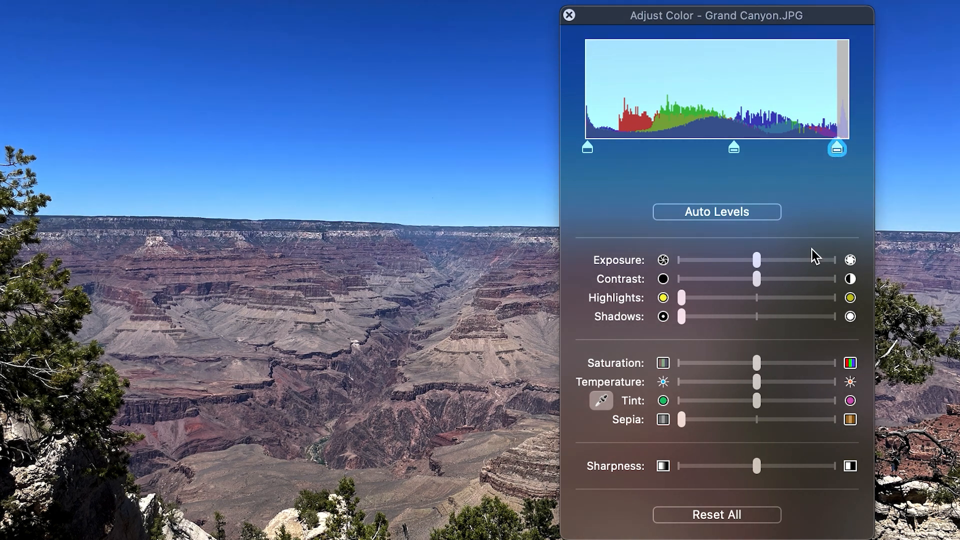
click(733, 521)
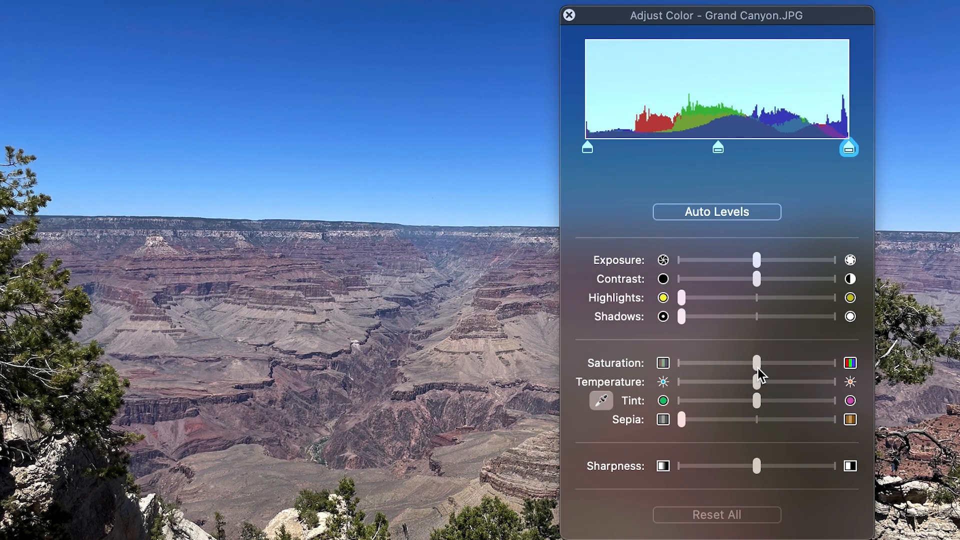
Try a boosted and a fully removed saturation, and separately a much cooler temperature, resetting all adjustments after each.
drag(757, 364, 795, 367)
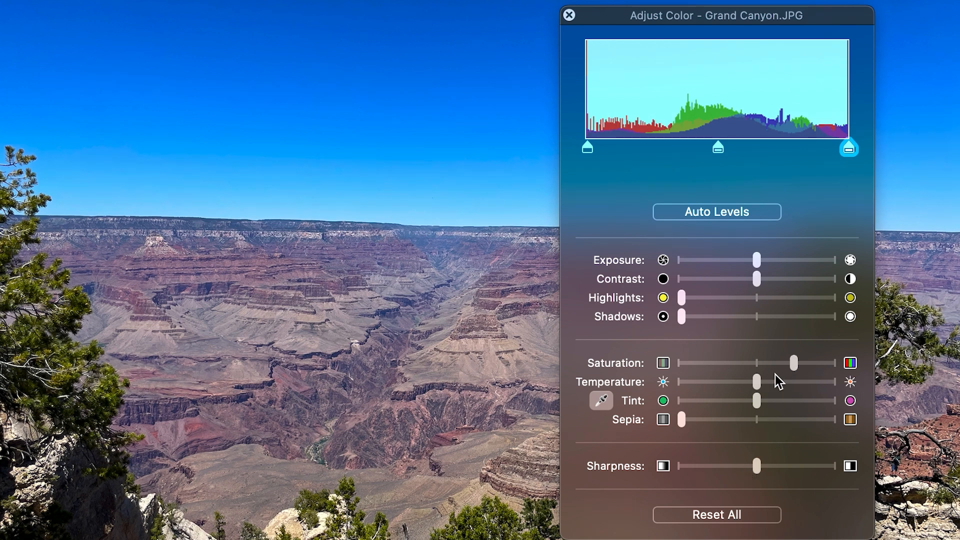
drag(794, 362, 681, 356)
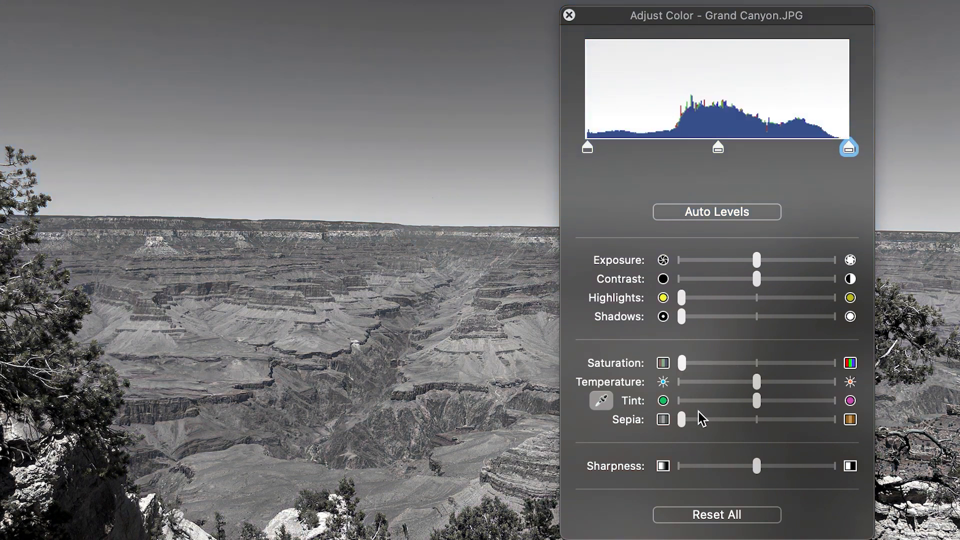
click(749, 516)
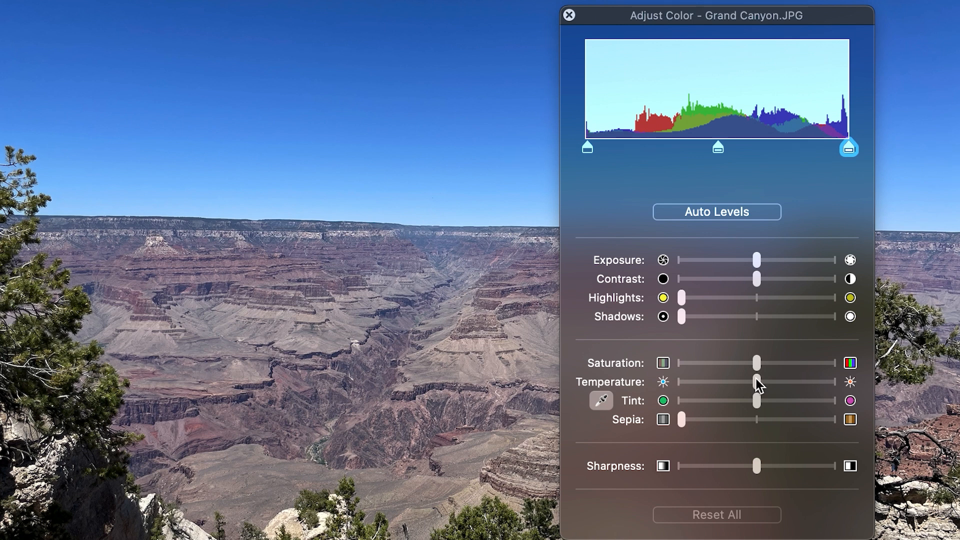
drag(756, 382, 706, 385)
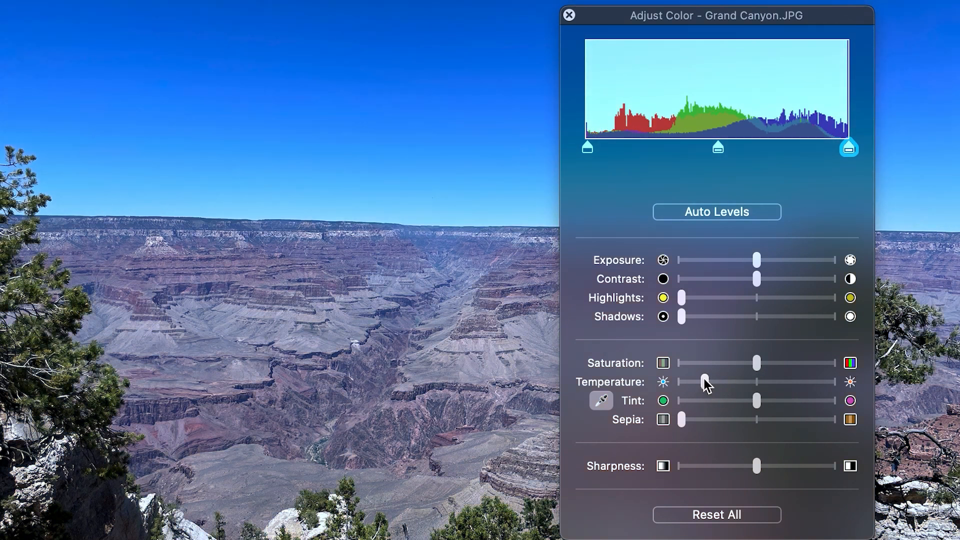
click(761, 517)
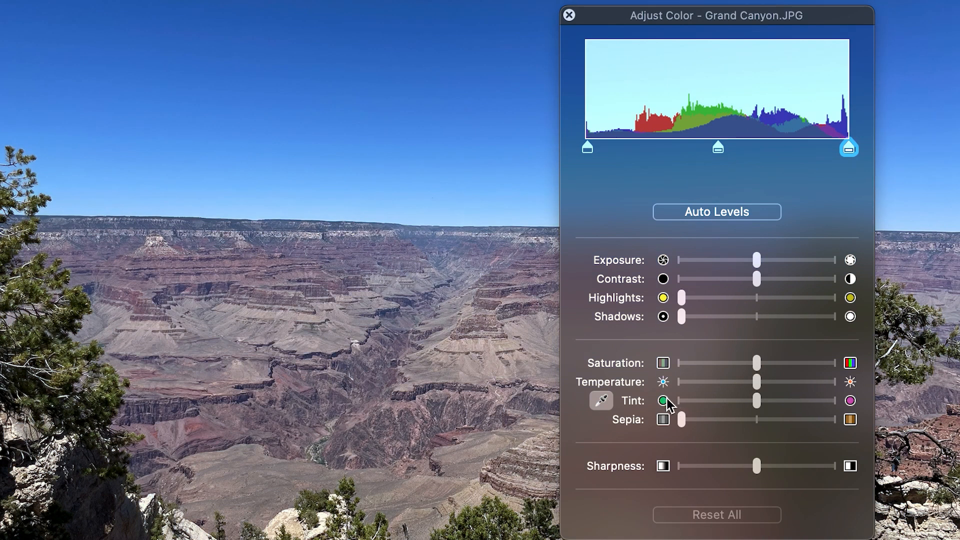
Try tinting the photo toward magenta and toward green, and separately a sepia effect, resetting all adjustments after each.
click(756, 398)
drag(761, 400, 790, 400)
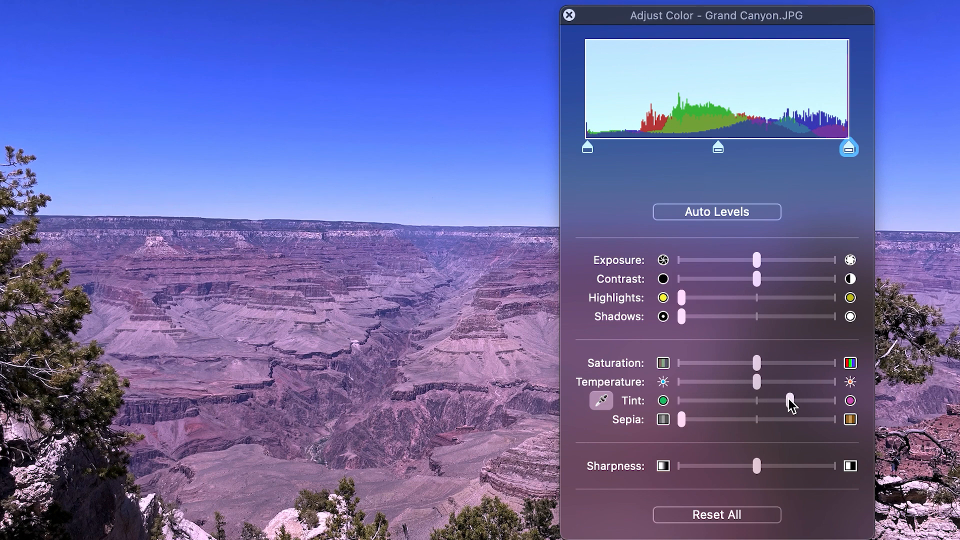
drag(789, 400, 715, 399)
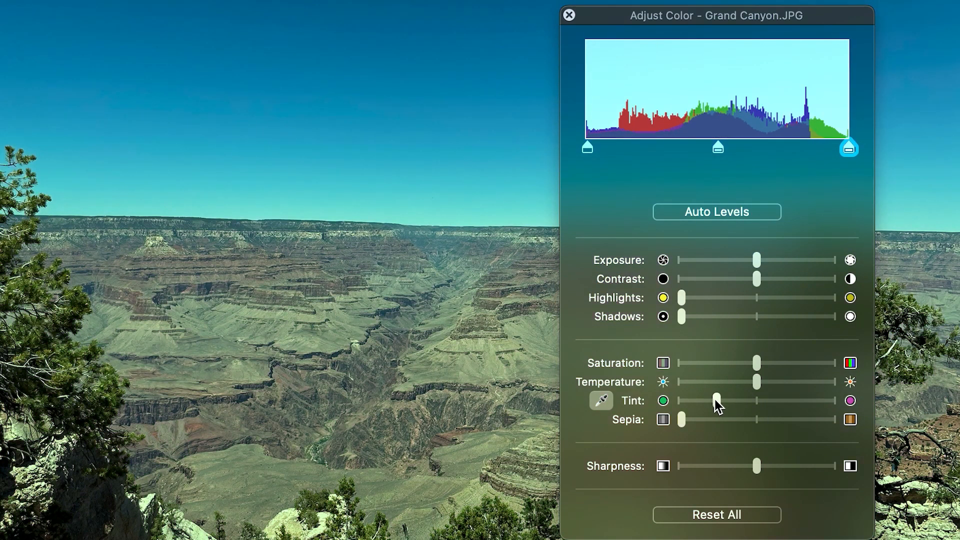
click(745, 515)
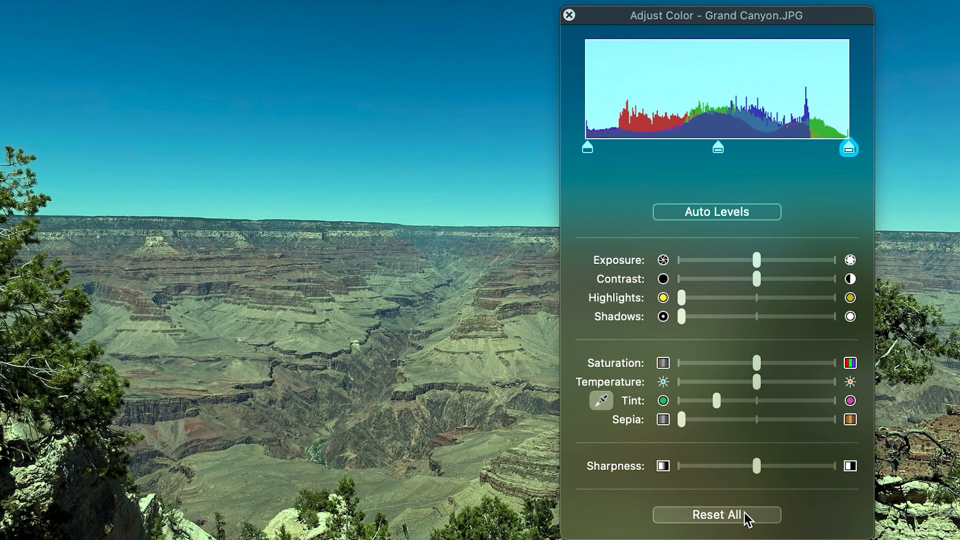
mouse_move(684, 419)
mouse_down()
mouse_move(749, 424)
mouse_move(697, 428)
mouse_move(735, 439)
mouse_move(763, 431)
mouse_move(670, 420)
mouse_up()
click(701, 515)
Raise the photo's sharpness to about halfway between neutral and maximum.
mouse_move(758, 470)
mouse_down()
mouse_move(796, 467)
mouse_move(739, 467)
mouse_move(760, 467)
mouse_up()
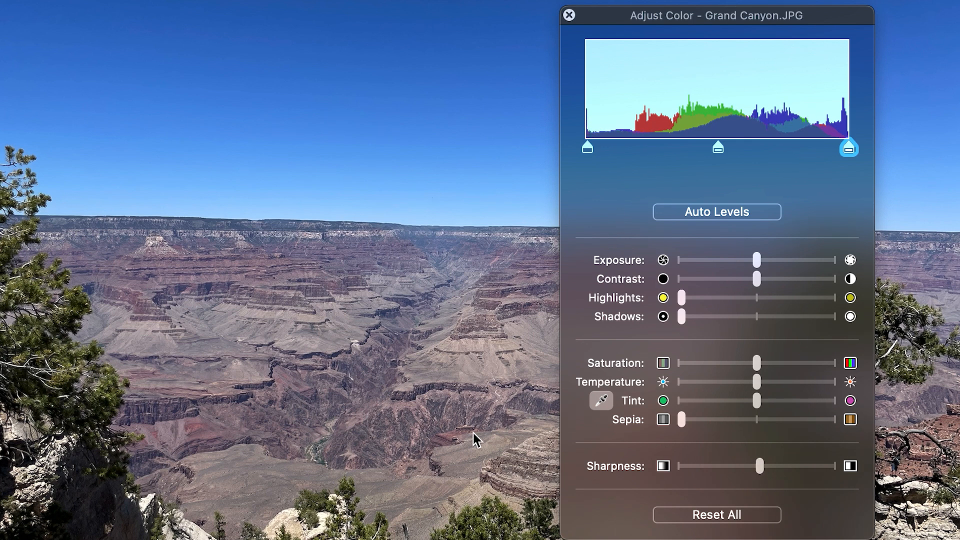
drag(764, 466, 802, 466)
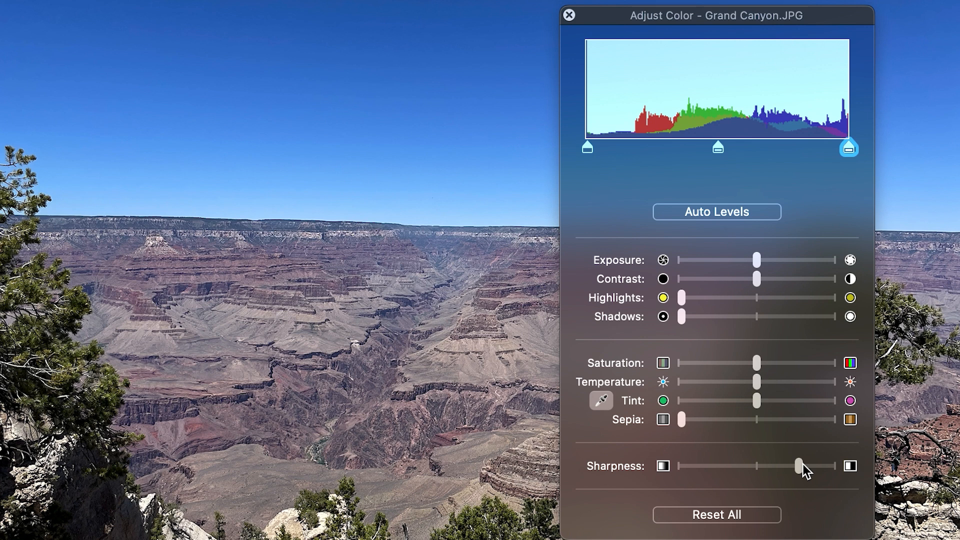
Reset all adjustments, darken the midtones slightly, raise the saturation moderately above neutral, and close the colour adjustments.
click(747, 518)
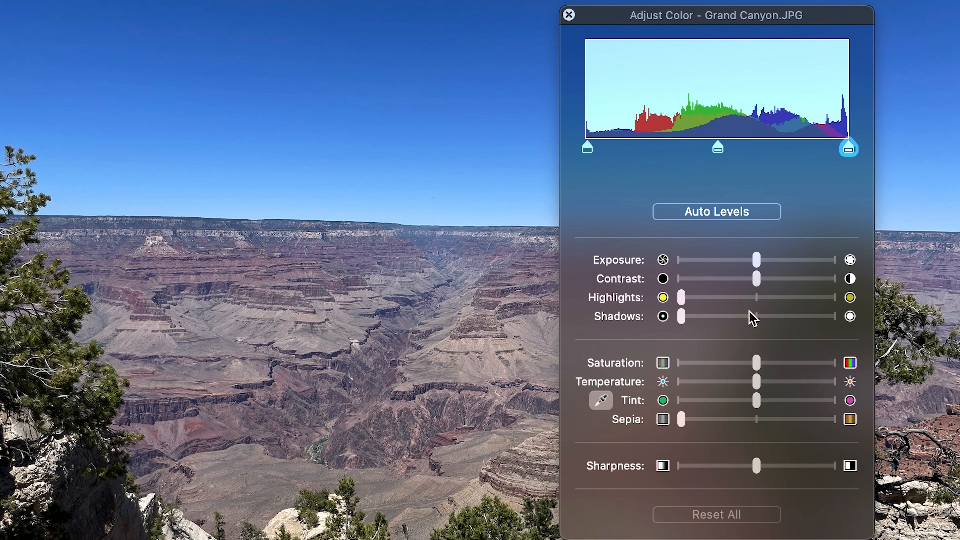
mouse_move(720, 148)
mouse_down()
mouse_move(743, 148)
mouse_move(729, 151)
mouse_up()
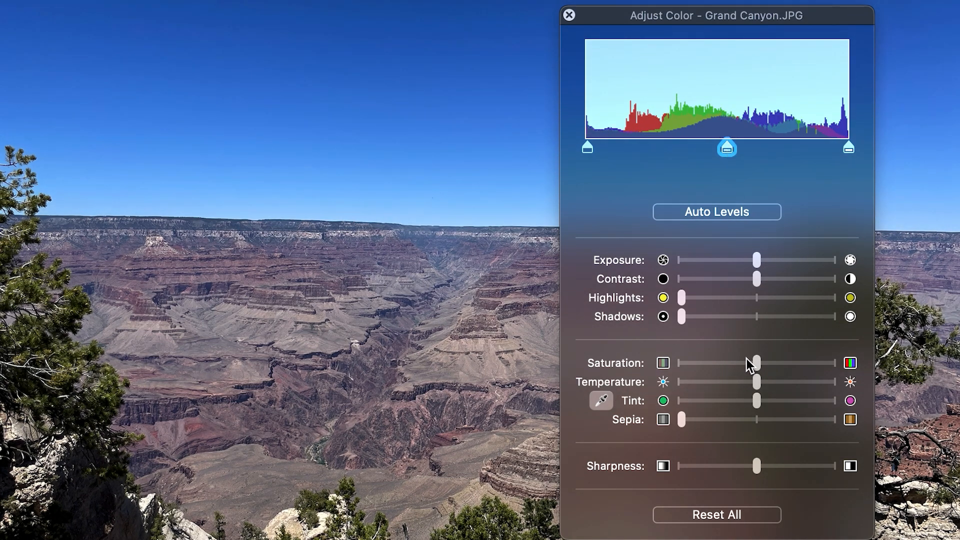
drag(758, 362, 789, 362)
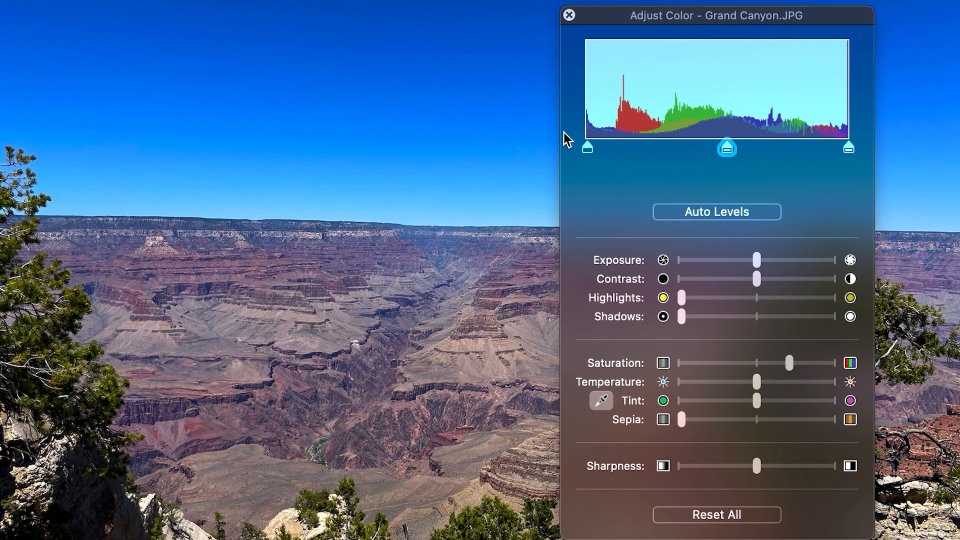
click(569, 16)
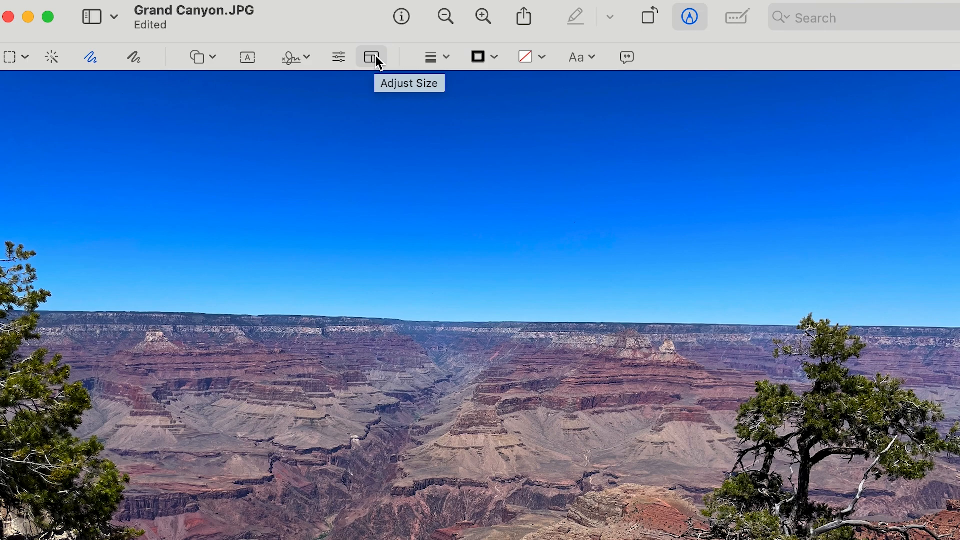
Examine the preset pixel sizes and the measurement units offered for resizing the photo.
click(376, 58)
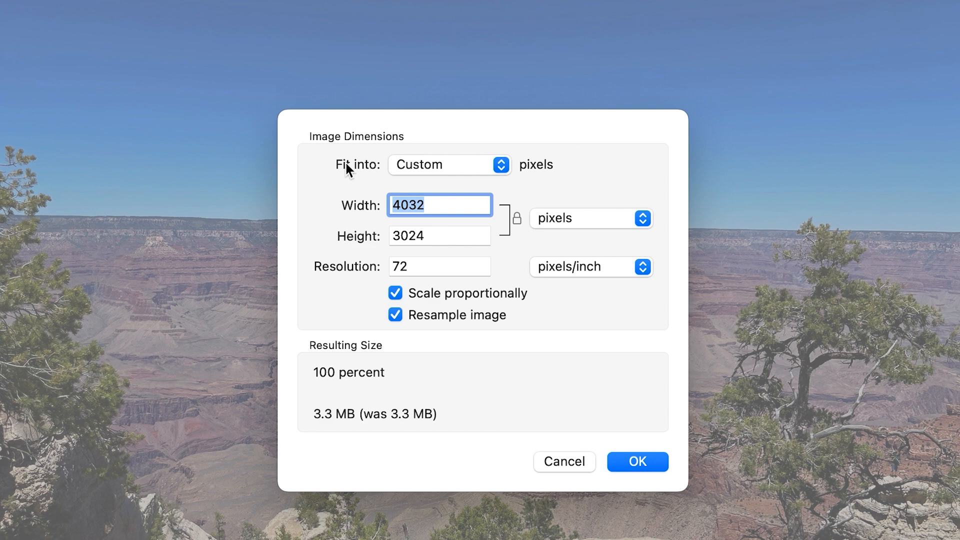
click(502, 165)
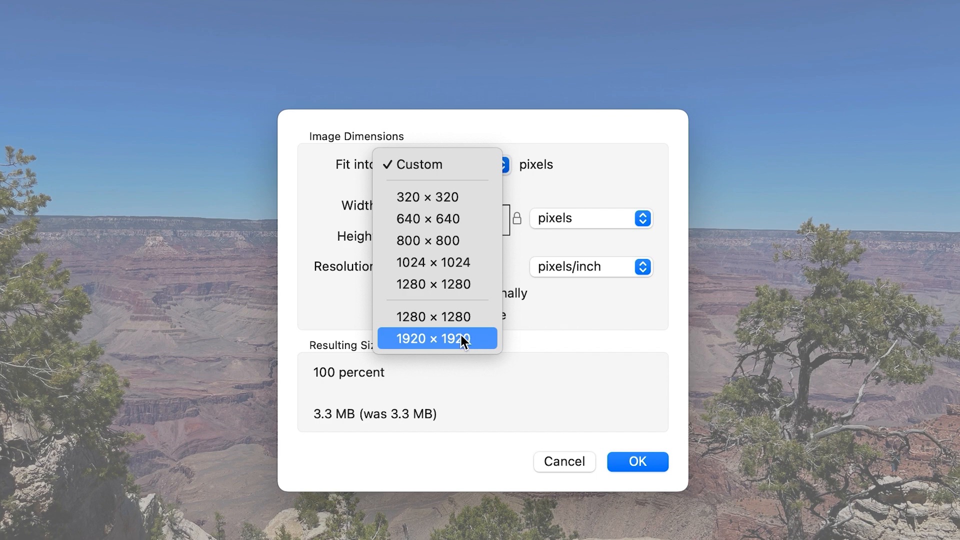
click(559, 292)
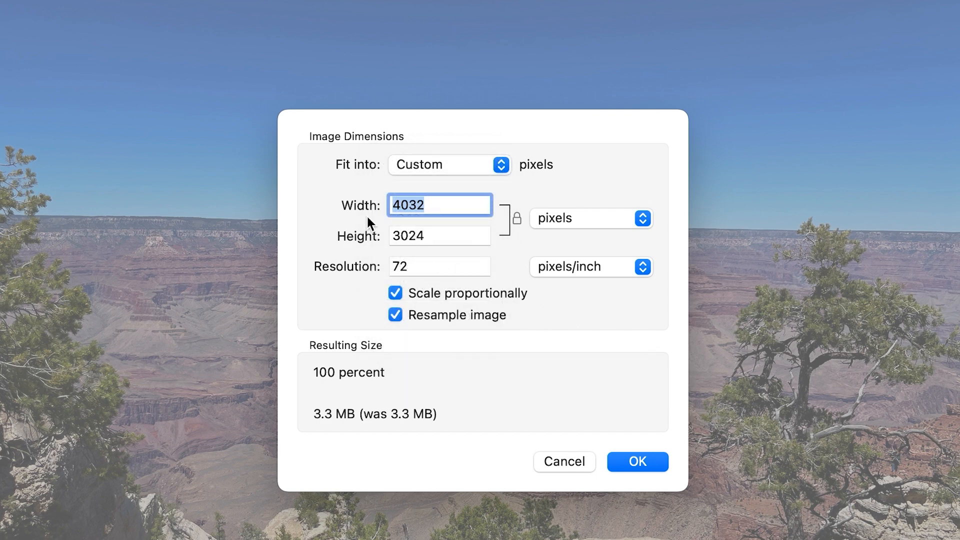
click(556, 222)
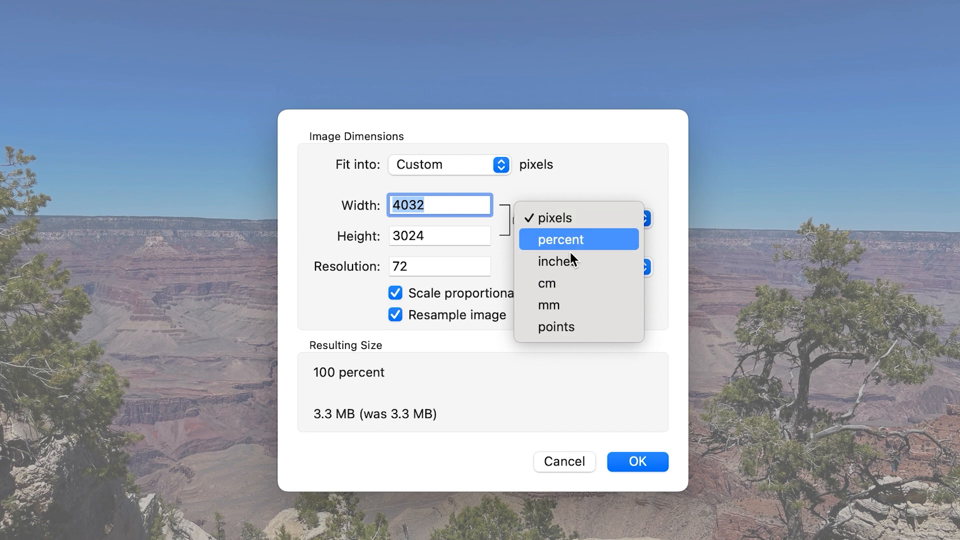
click(595, 148)
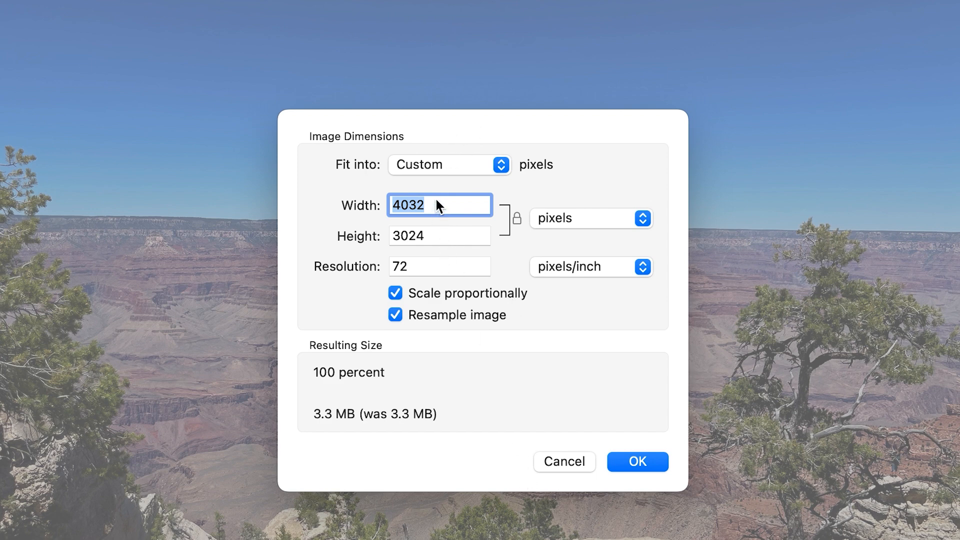
Try a proportional resize to a width of 1920 pixels, check the preset sizes again, and cancel the resize.
text(192)
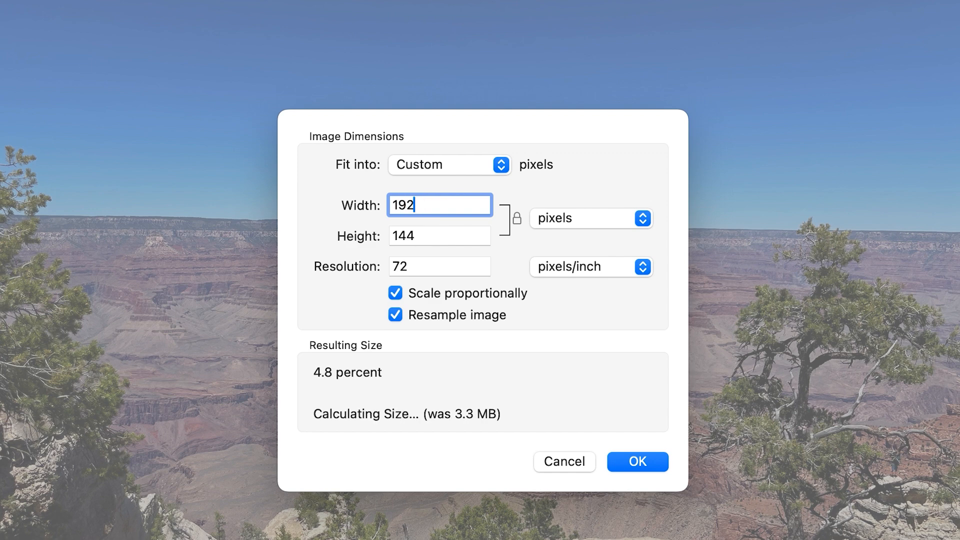
text(0)
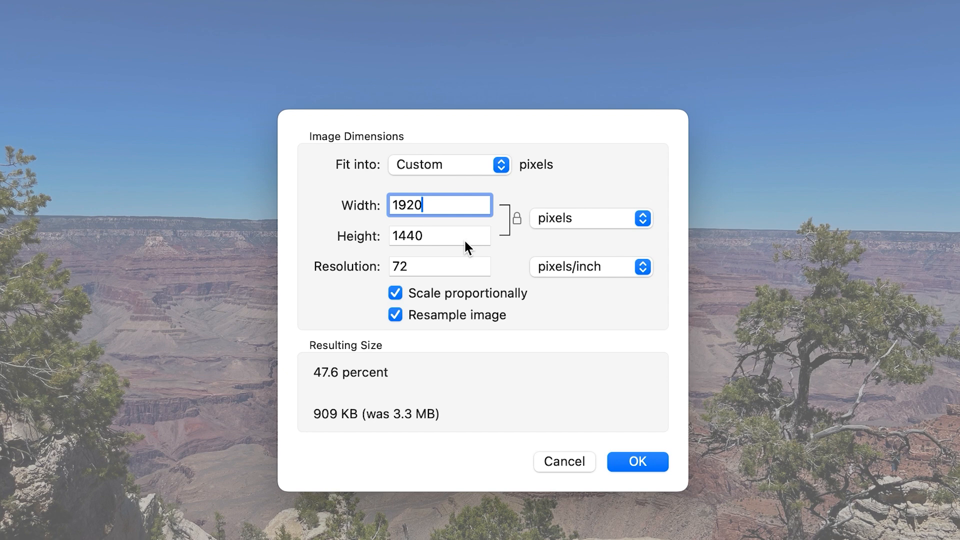
click(501, 170)
click(501, 170)
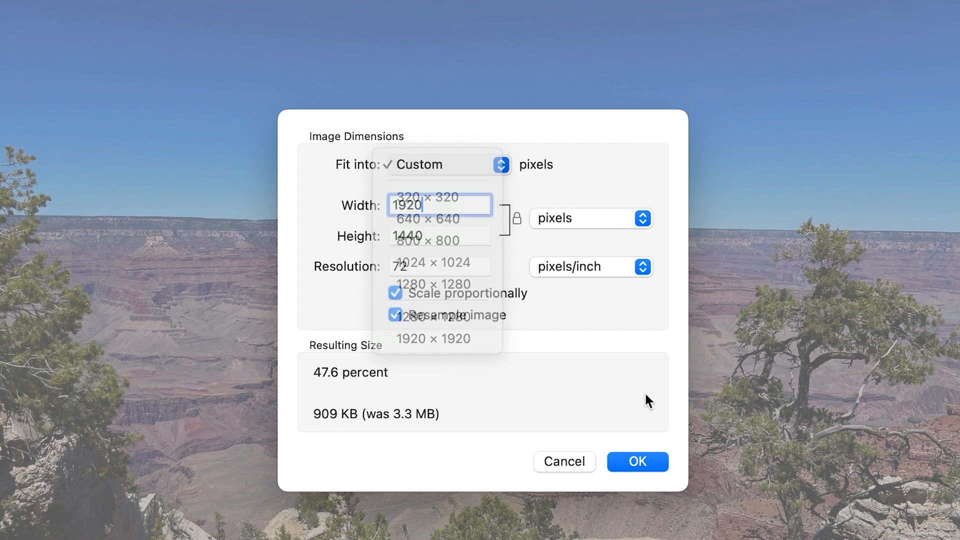
click(555, 461)
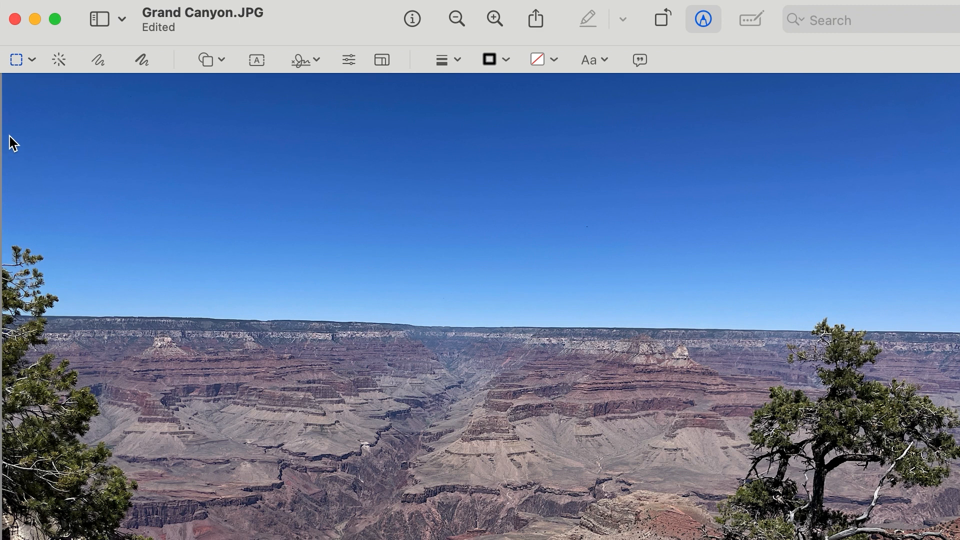
Try a rectangular selection over the canyon, changing its size and moving it up toward the sky, and discard it.
click(18, 61)
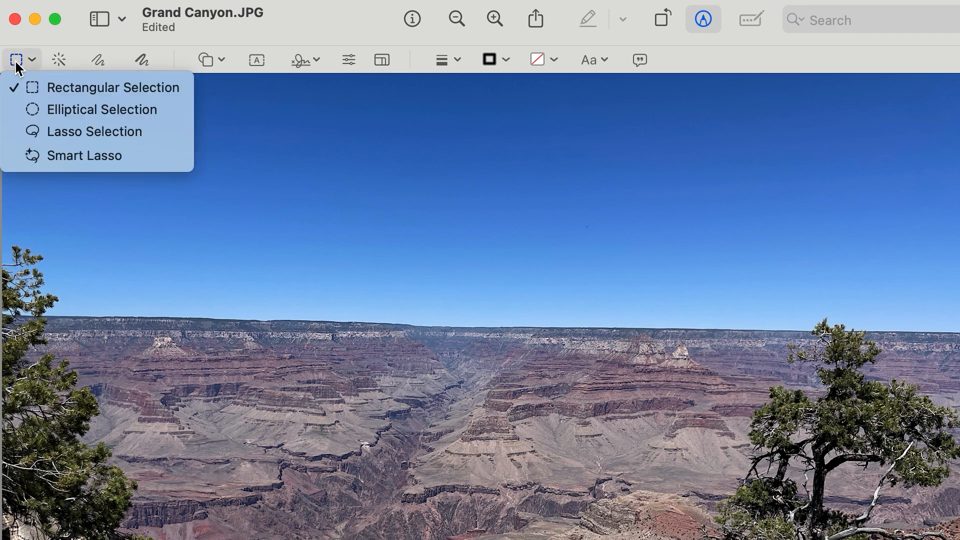
click(103, 89)
drag(18, 198, 675, 512)
drag(676, 478, 785, 511)
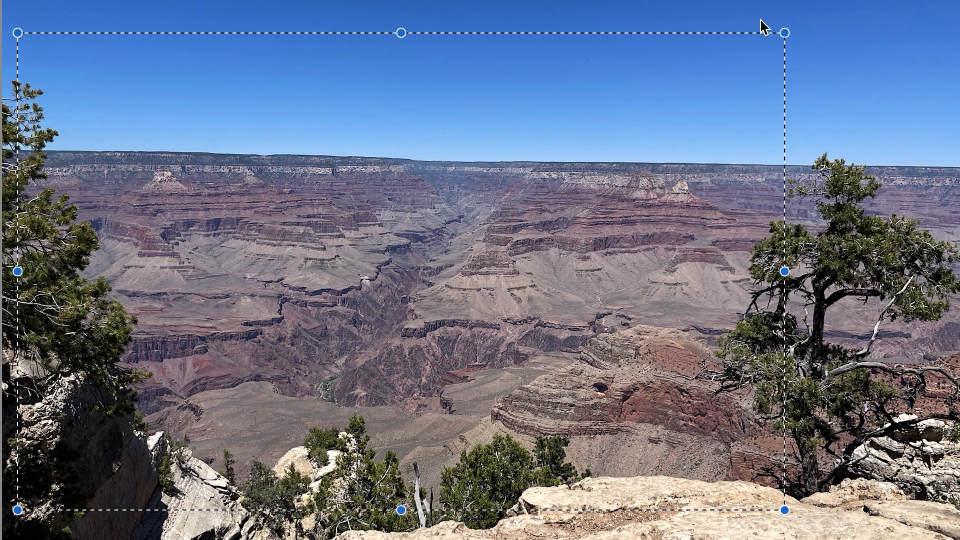
drag(784, 33, 512, 208)
drag(322, 291, 390, 230)
drag(281, 314, 332, 148)
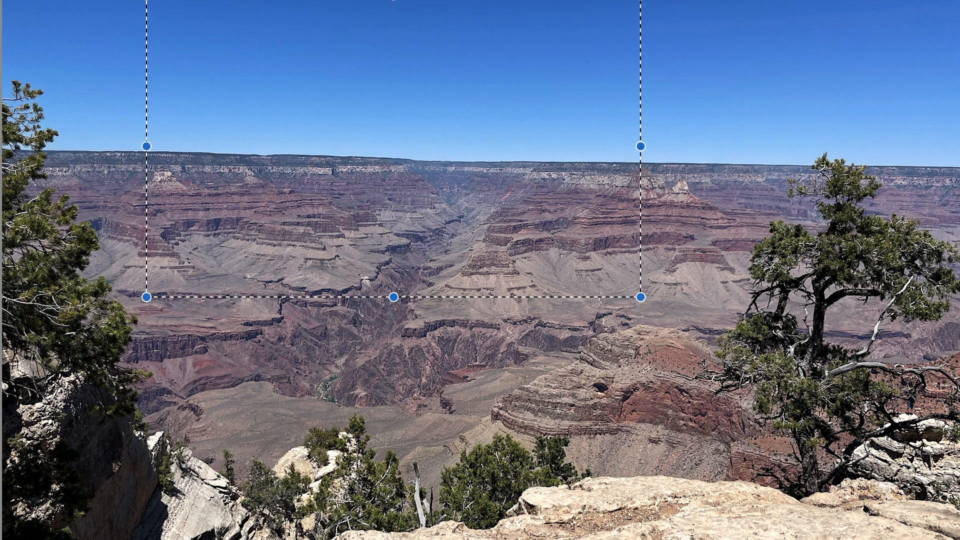
key(Escape)
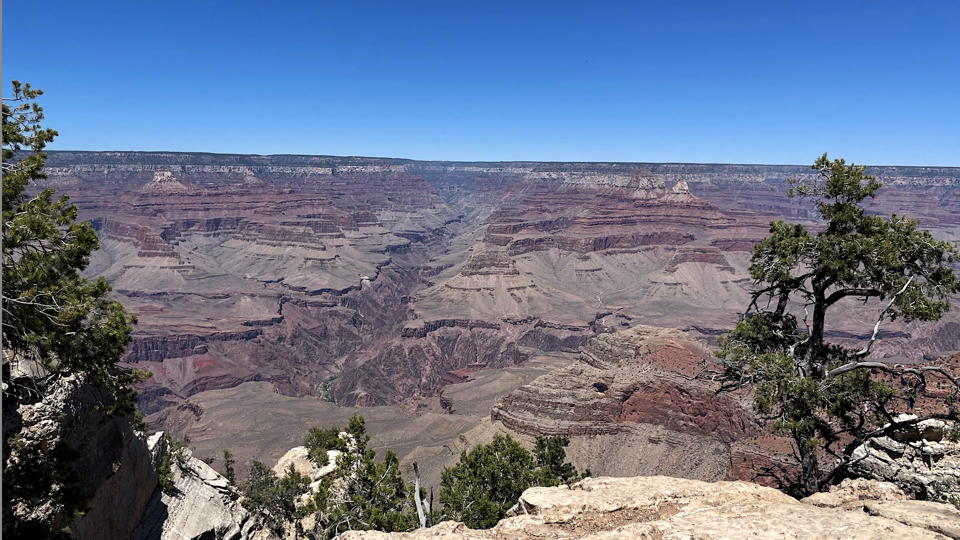
Resize the photo to 1920 pixels wide, keeping its proportions.
click(435, 1)
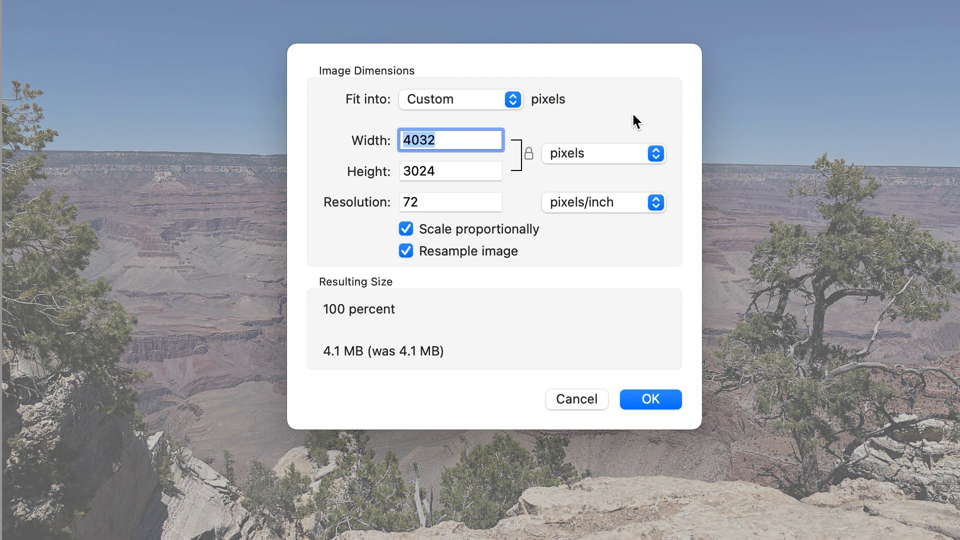
text(1920)
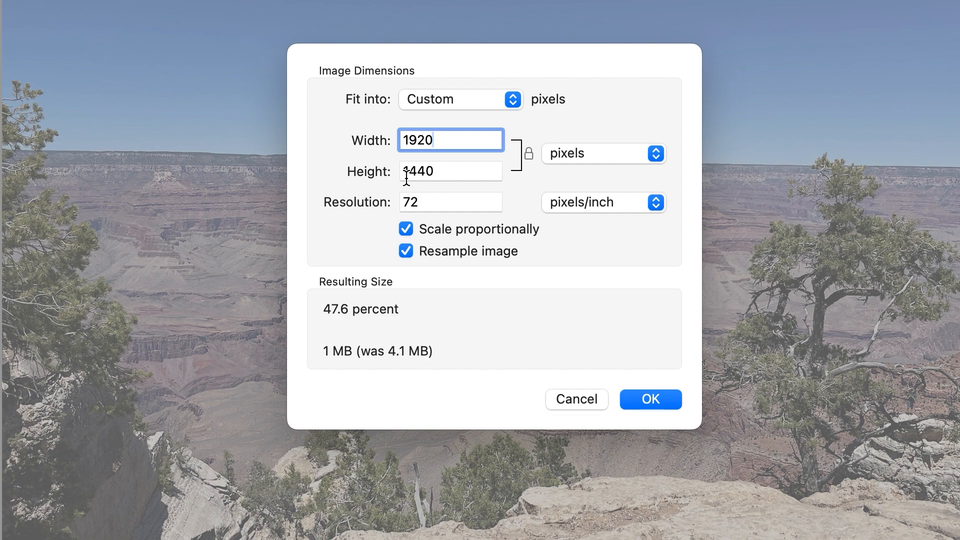
click(640, 403)
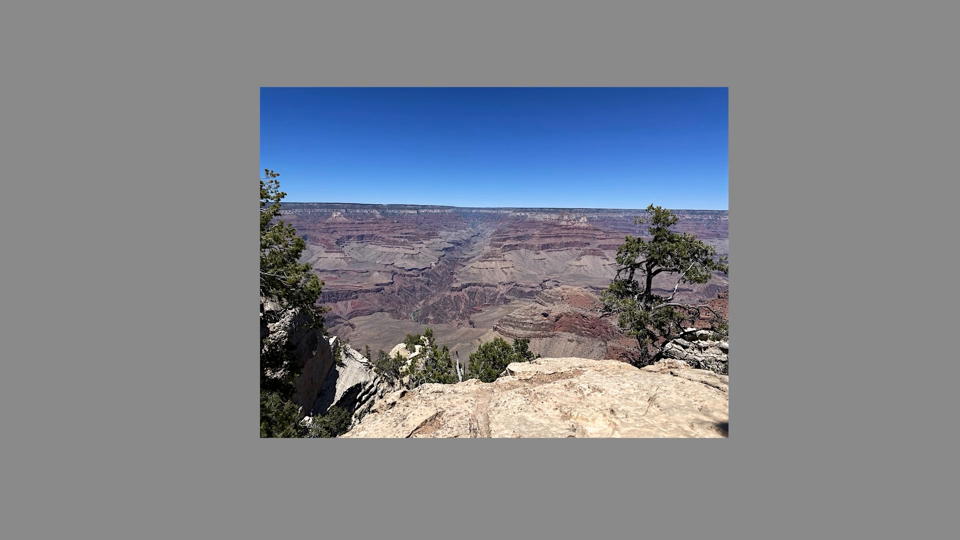
Select the photo's full width with a rectangular selection from its upper edge down to the bushes above the foreground rock.
key(f)
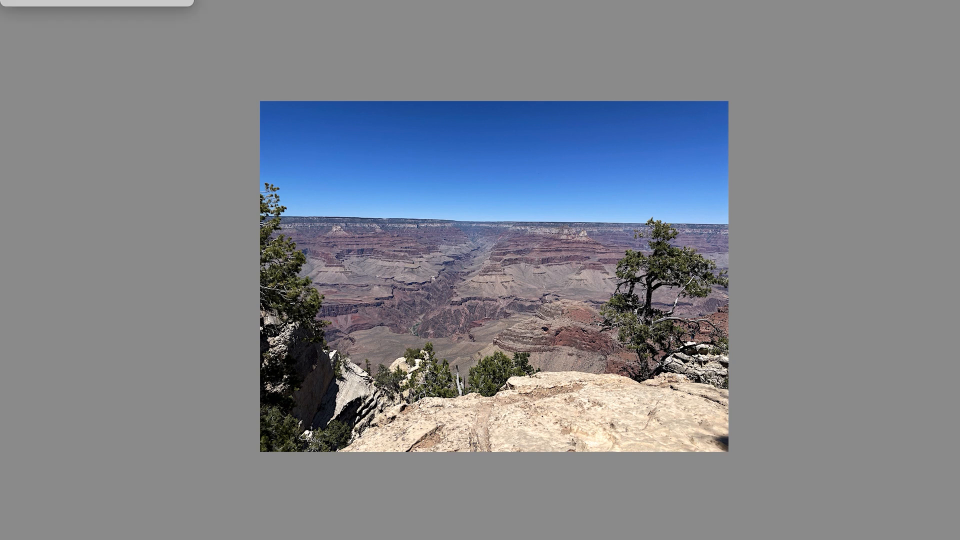
drag(263, 105, 728, 325)
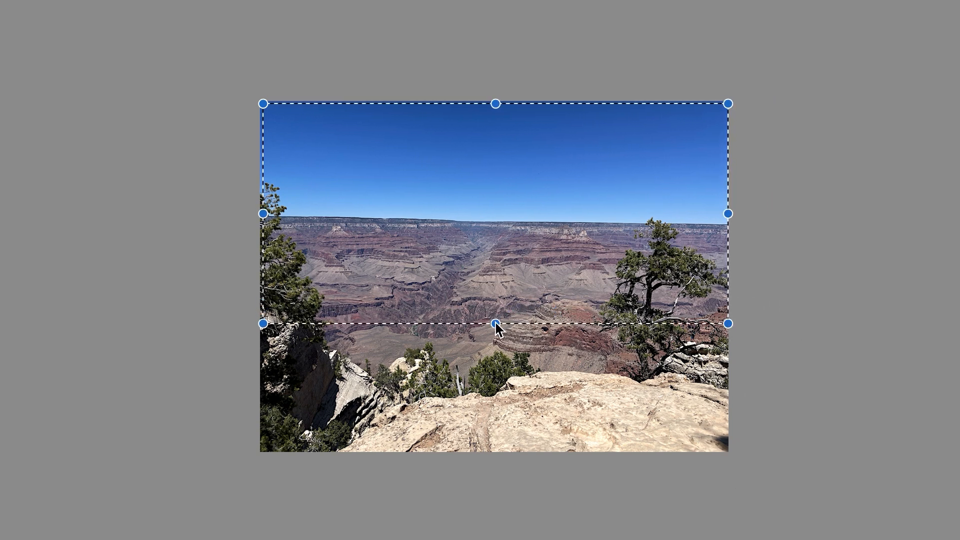
drag(493, 324, 495, 367)
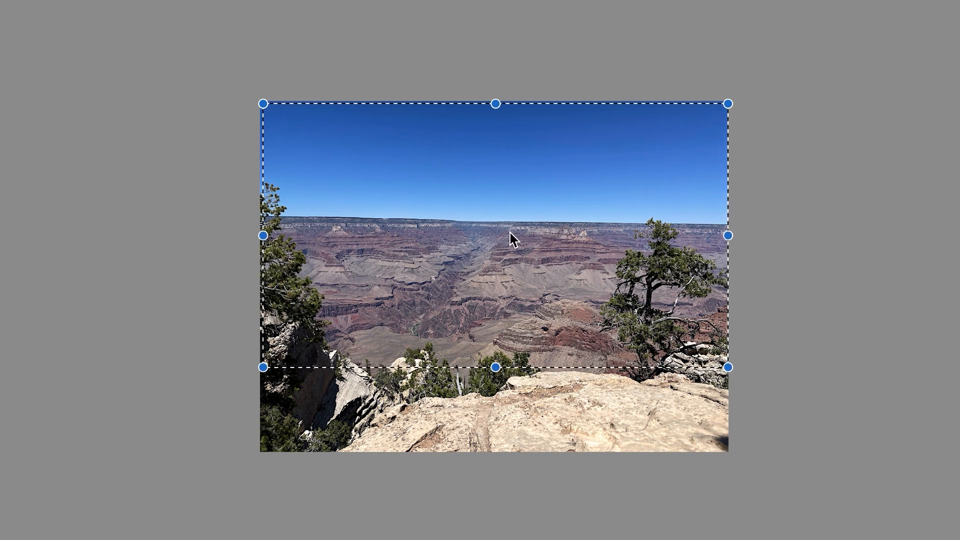
mouse_move(263, 104)
mouse_down()
mouse_move(253, 100)
mouse_move(261, 101)
mouse_up()
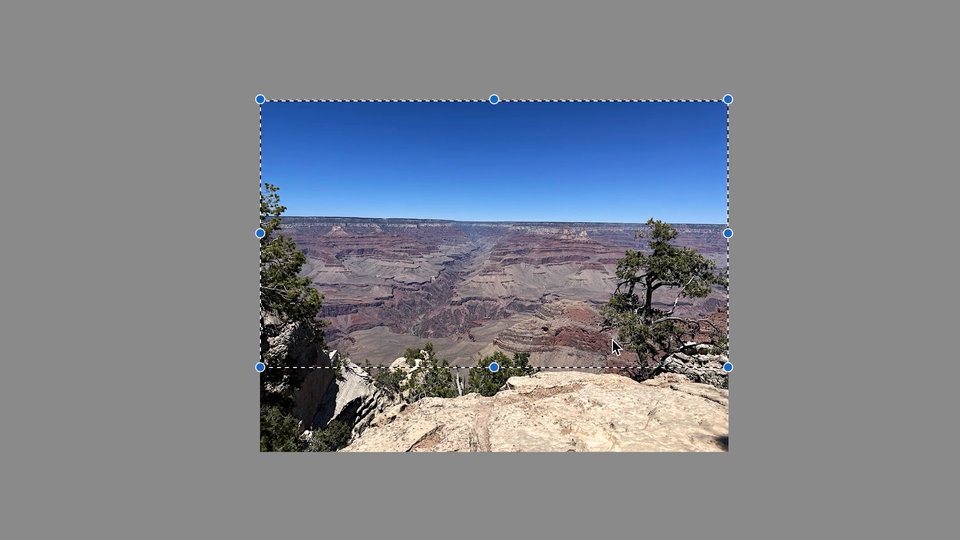
Move the selection to the photo's lower part, leaving out the upper sky, and crop to about 1917 × 1098 pixels.
drag(534, 264, 530, 345)
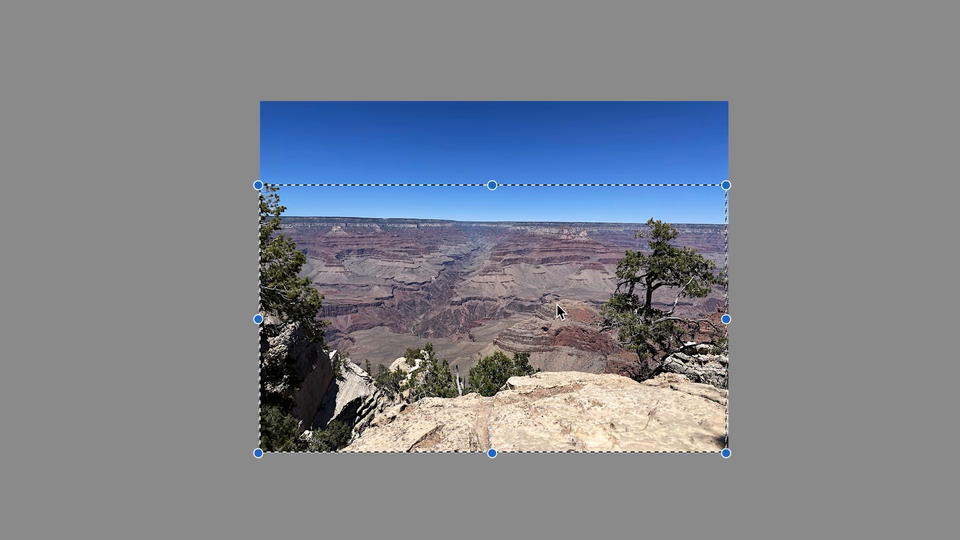
drag(505, 254, 506, 244)
drag(506, 321, 507, 316)
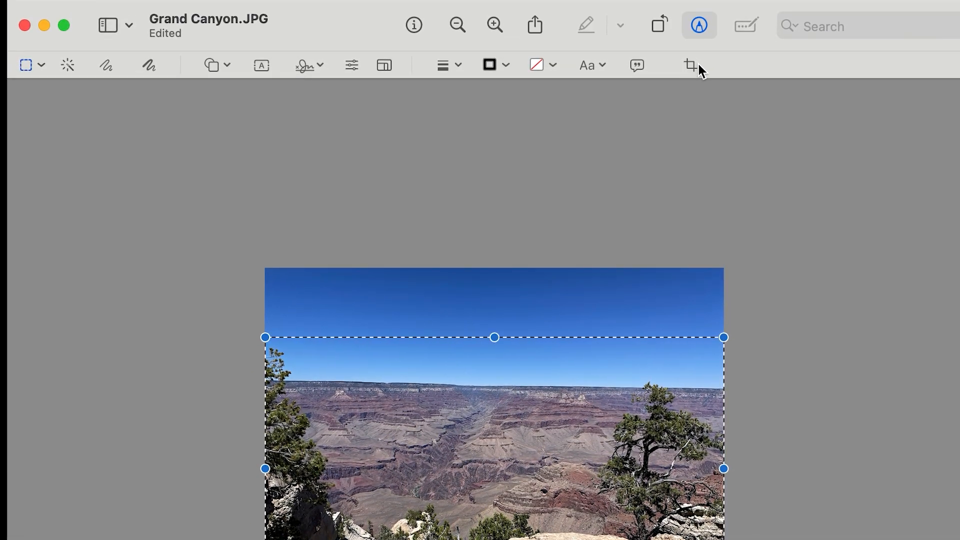
click(691, 65)
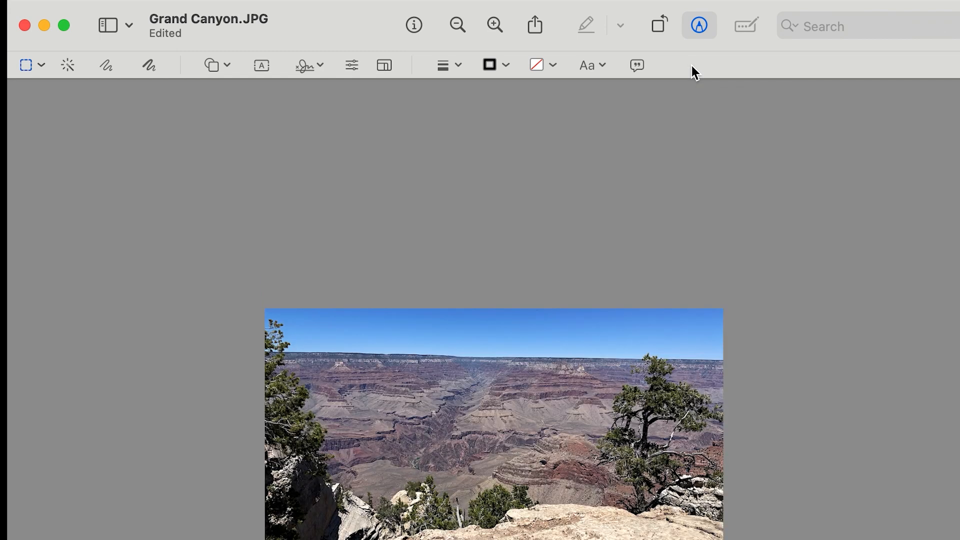
Resize the cropped photo to exactly 1920 × 1080 pixels with proportional scaling turned off.
click(383, 68)
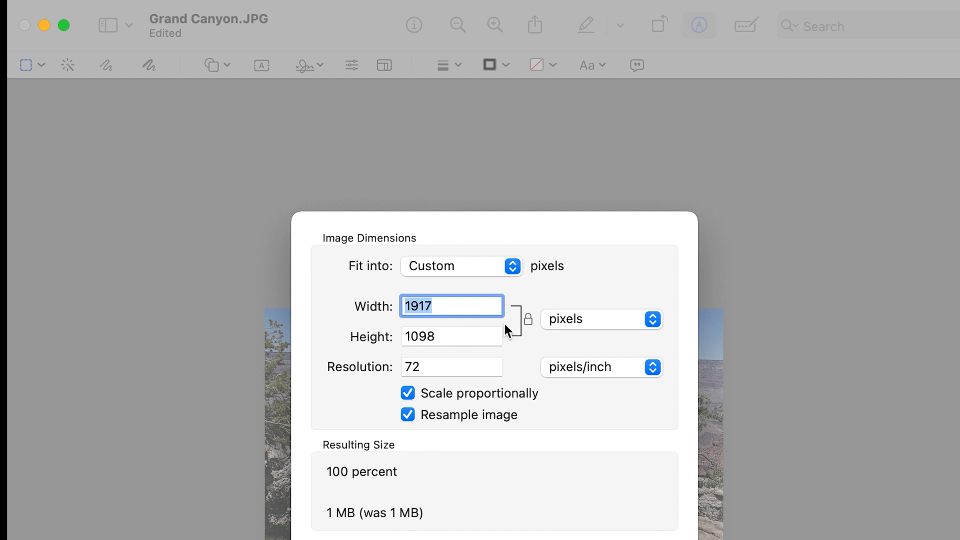
click(528, 318)
text(1920)
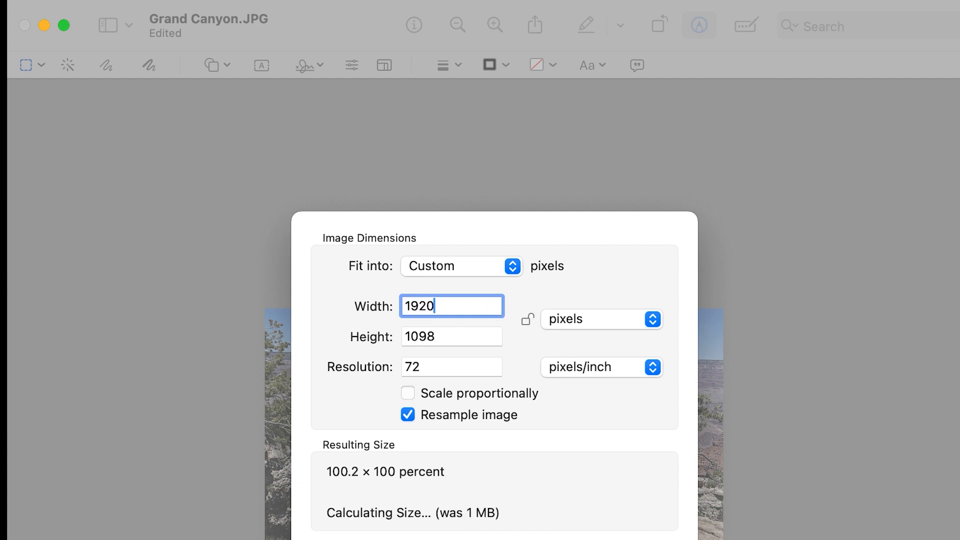
click(440, 336)
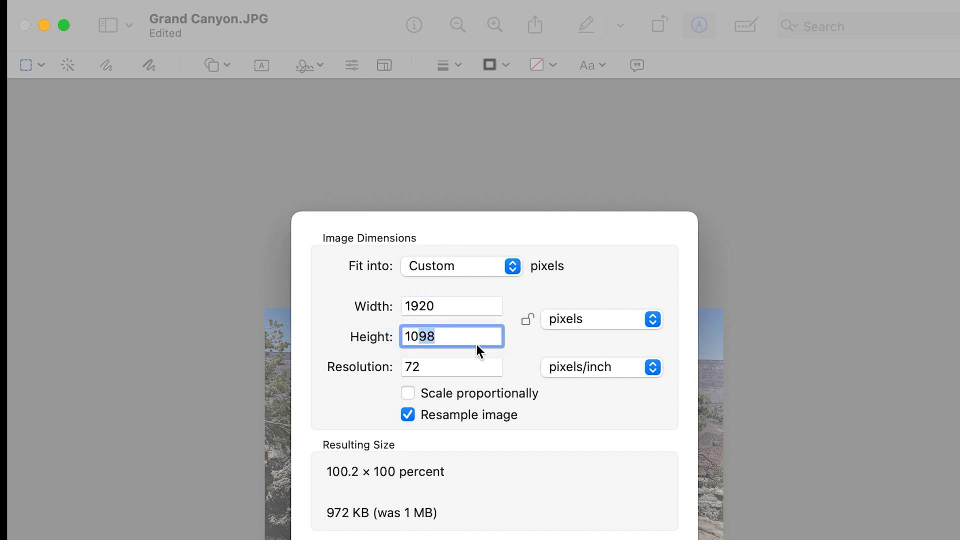
text(80)
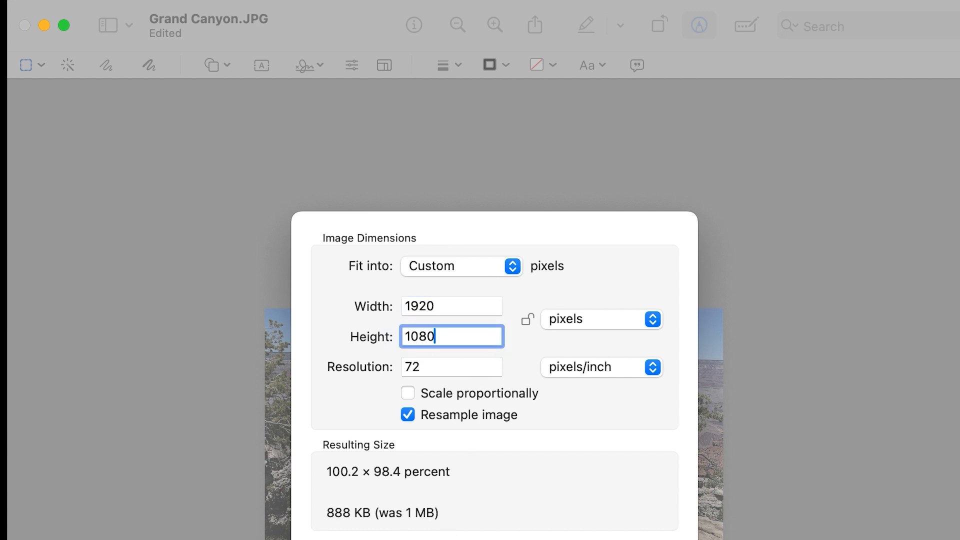
key(Return)
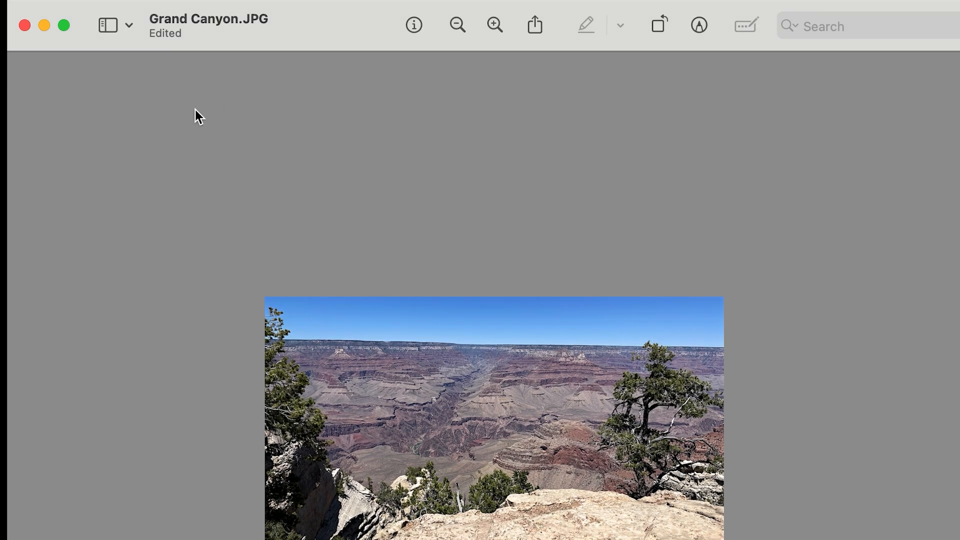
Open the file commands for the resized photo.
click(0, 0)
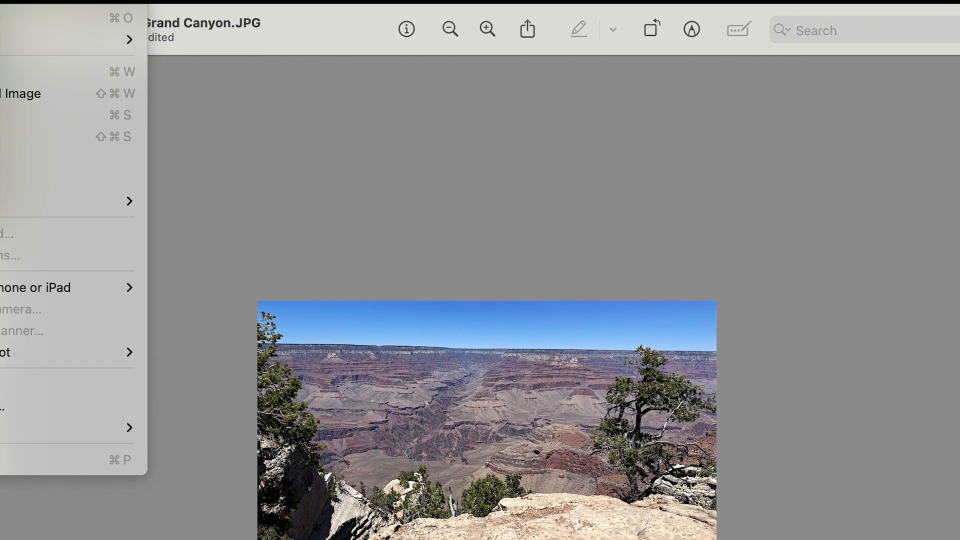